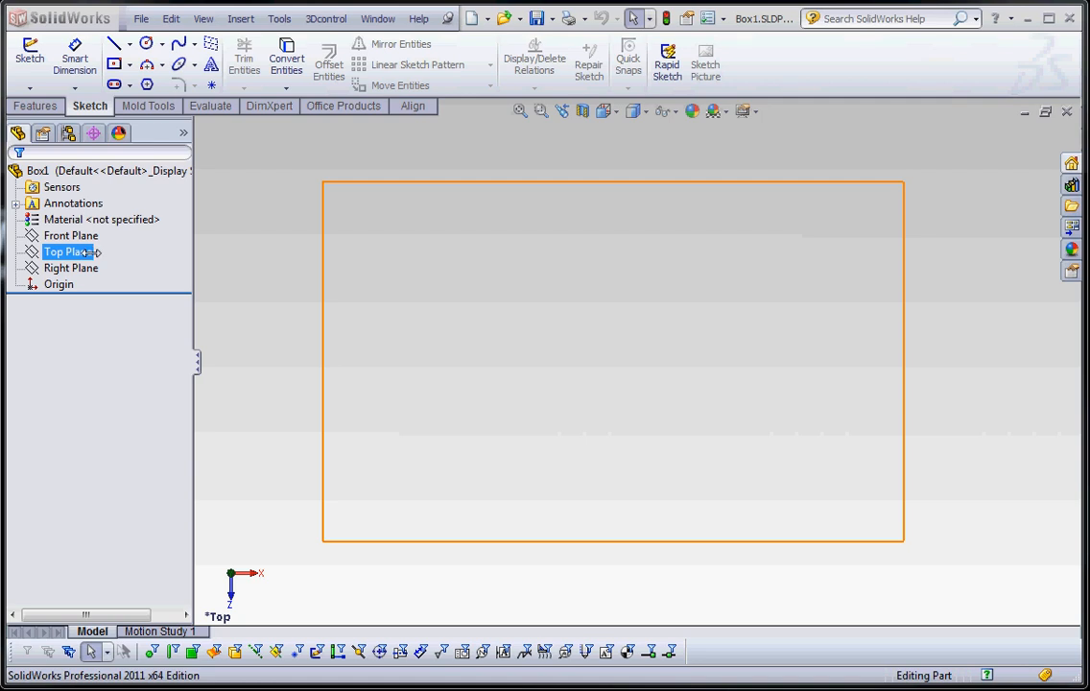
# Highlight the Top, Front and Right planes and examine their orientation in a tilted view
pyautogui.click(86, 252)
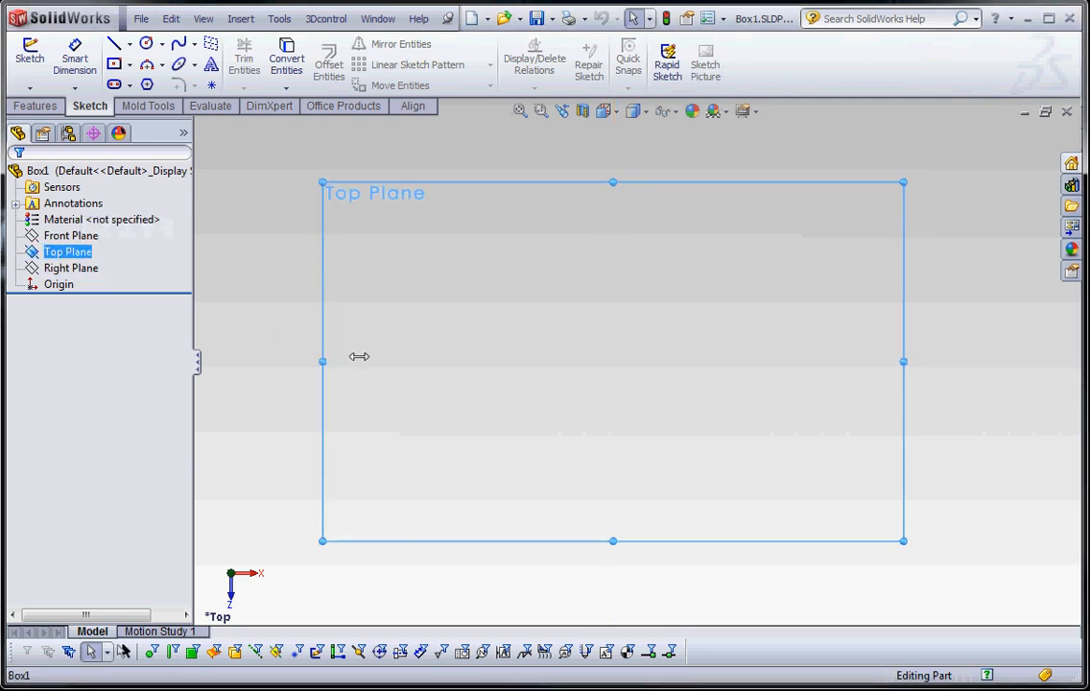
pyautogui.click(286, 355)
pyautogui.moveTo(383, 399); pyautogui.dragTo(341, 179, button='middle')
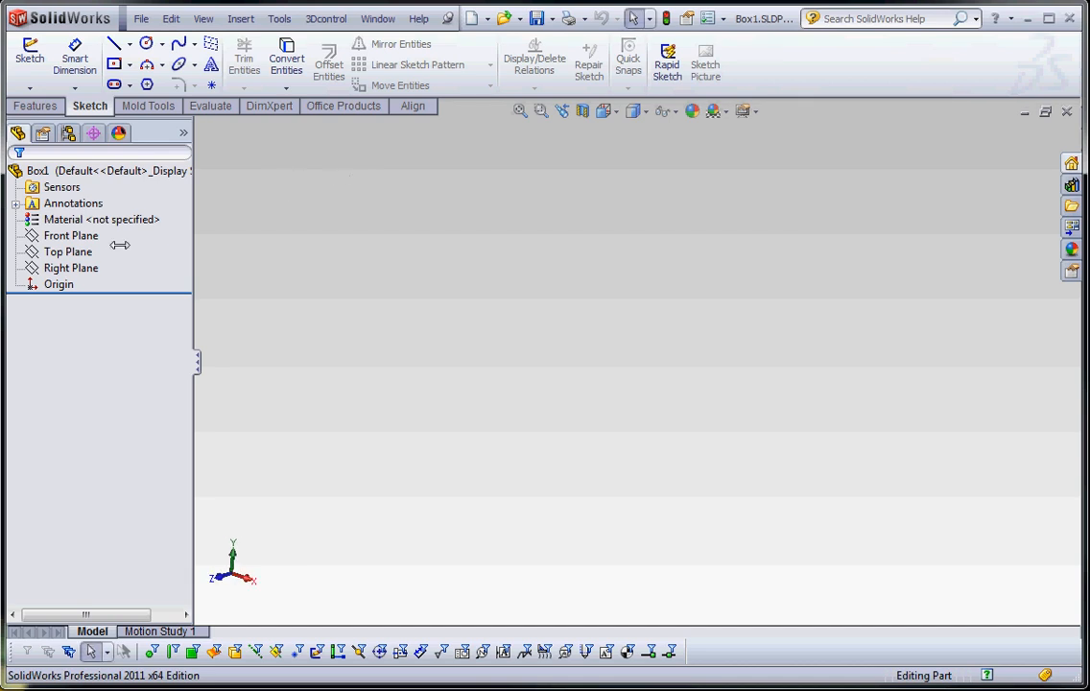
pyautogui.click(60, 252)
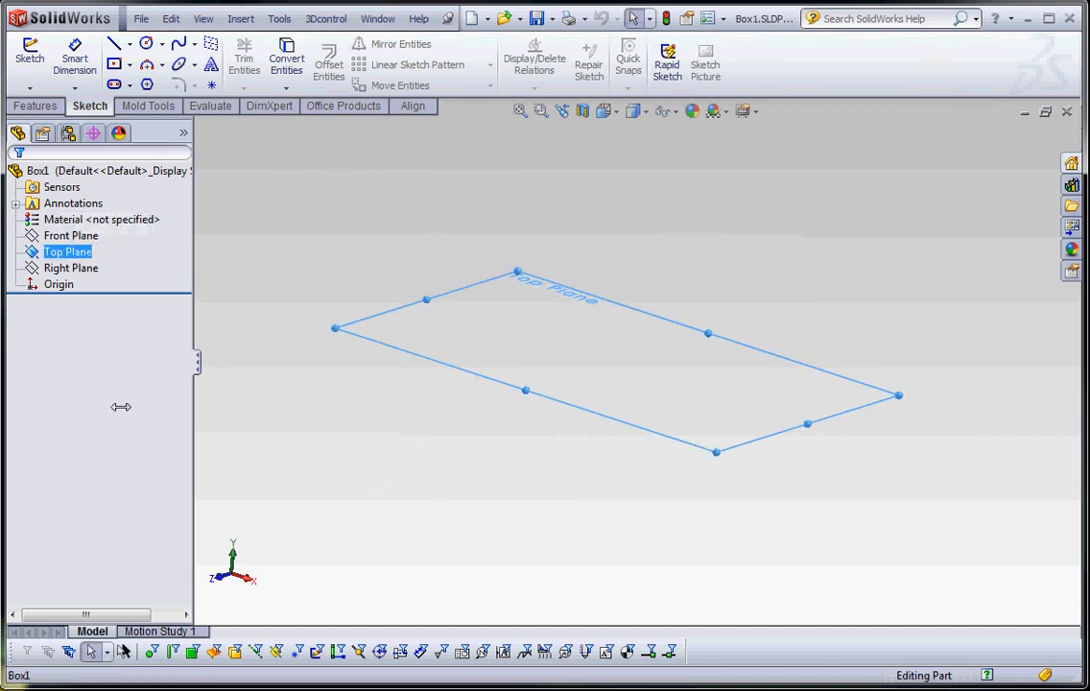
pyautogui.click(65, 236)
pyautogui.click(72, 270)
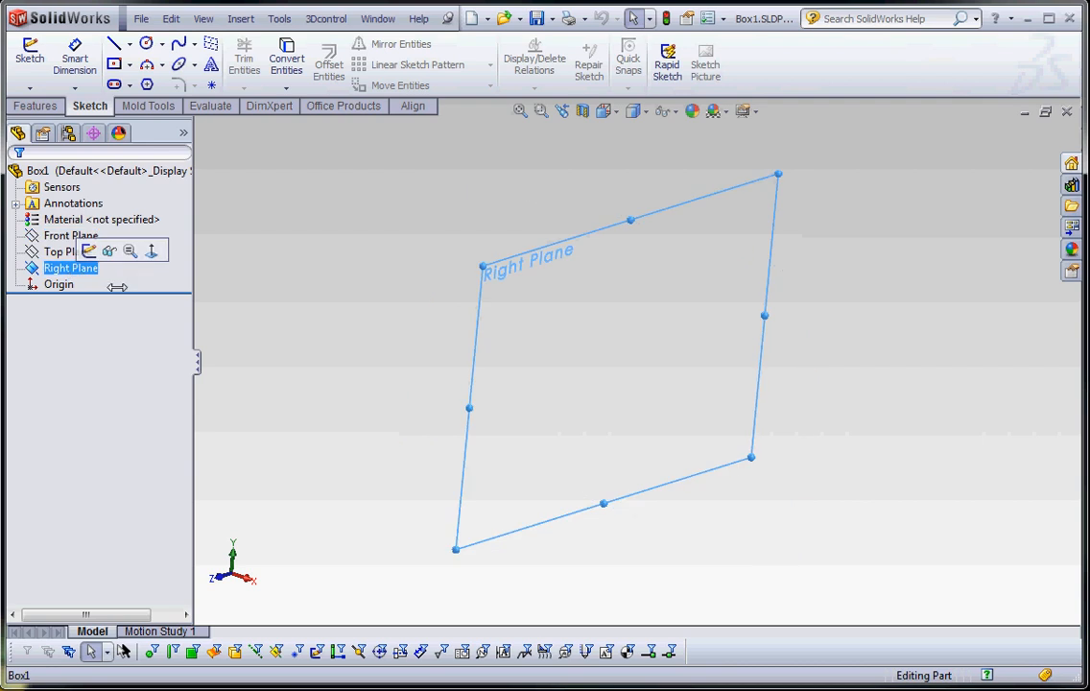
pyautogui.click(360, 377)
# Sketch a center rectangle from the origin on the Top Plane while in a tilted view
pyautogui.click(65, 252)
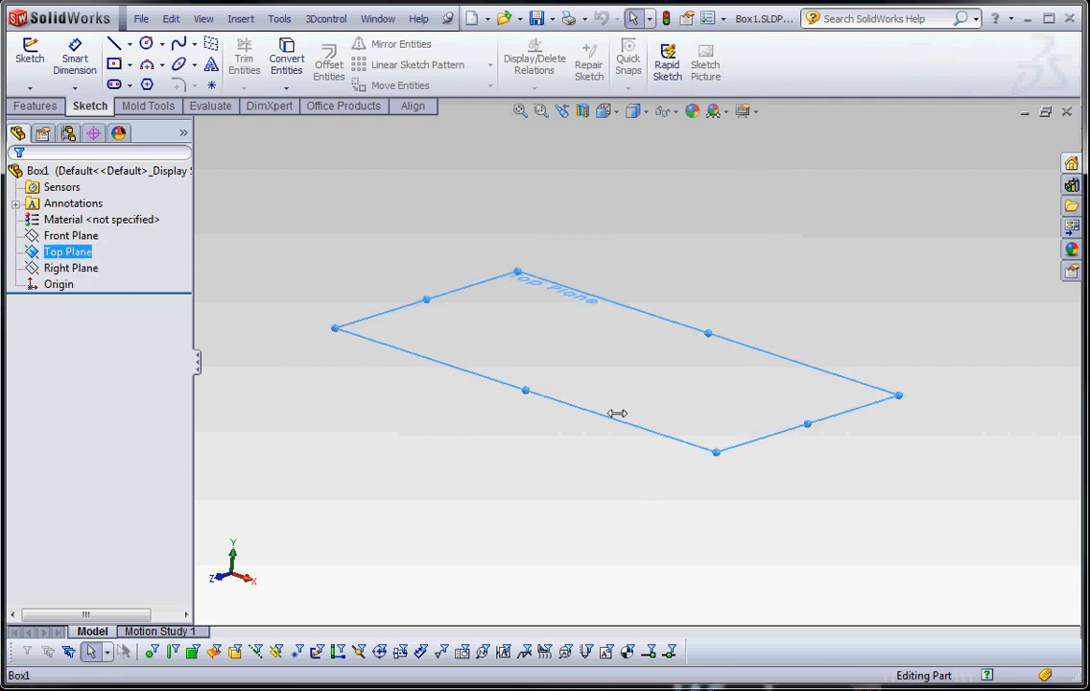
pyautogui.moveTo(618, 414)
pyautogui.mouseDown(button='middle')
pyautogui.moveTo(656, 520)
pyautogui.moveTo(692, 563)
pyautogui.moveTo(594, 453)
pyautogui.moveTo(655, 385)
pyautogui.moveTo(568, 432)
pyautogui.moveTo(608, 438)
pyautogui.mouseUp(button='middle')
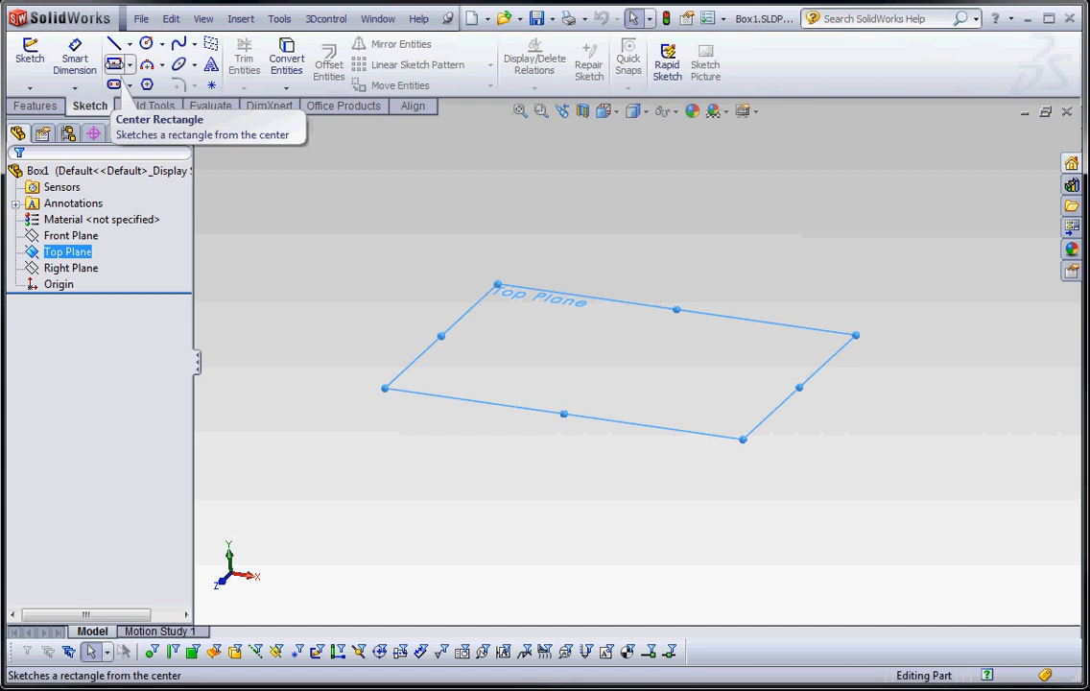
pyautogui.click(114, 64)
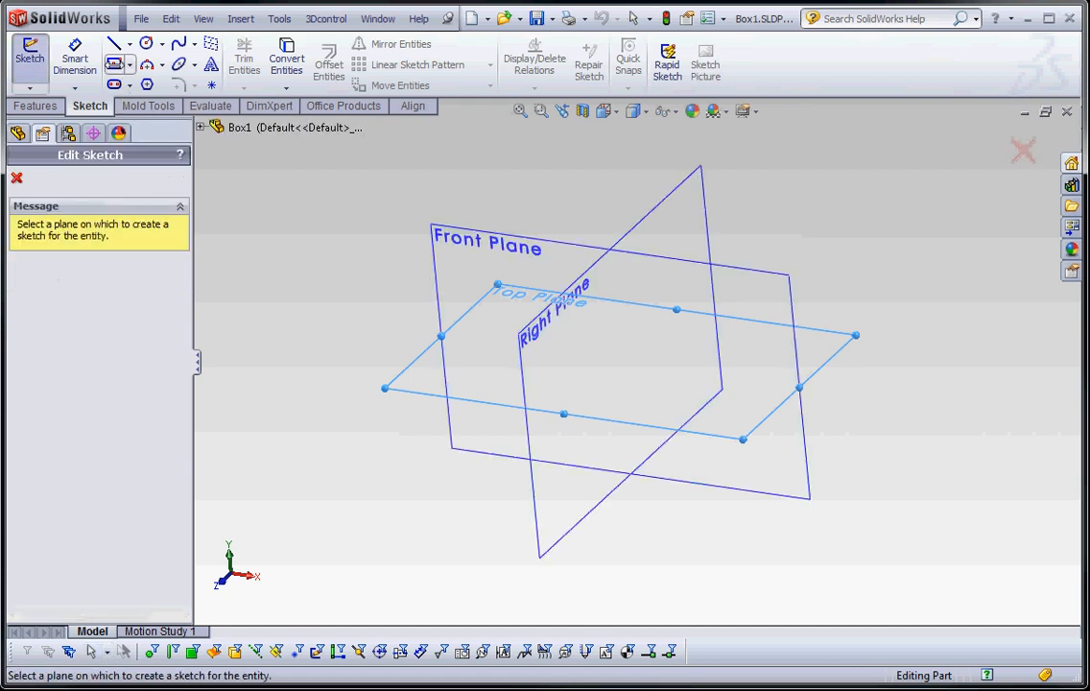
pyautogui.click(390, 380)
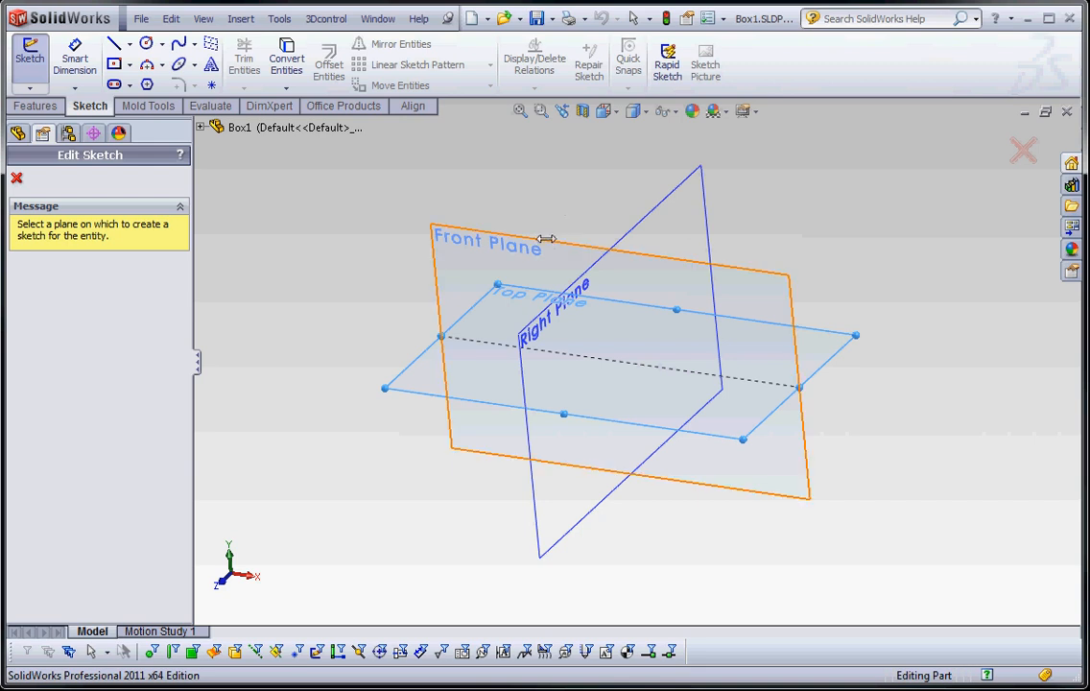
pyautogui.click(423, 393)
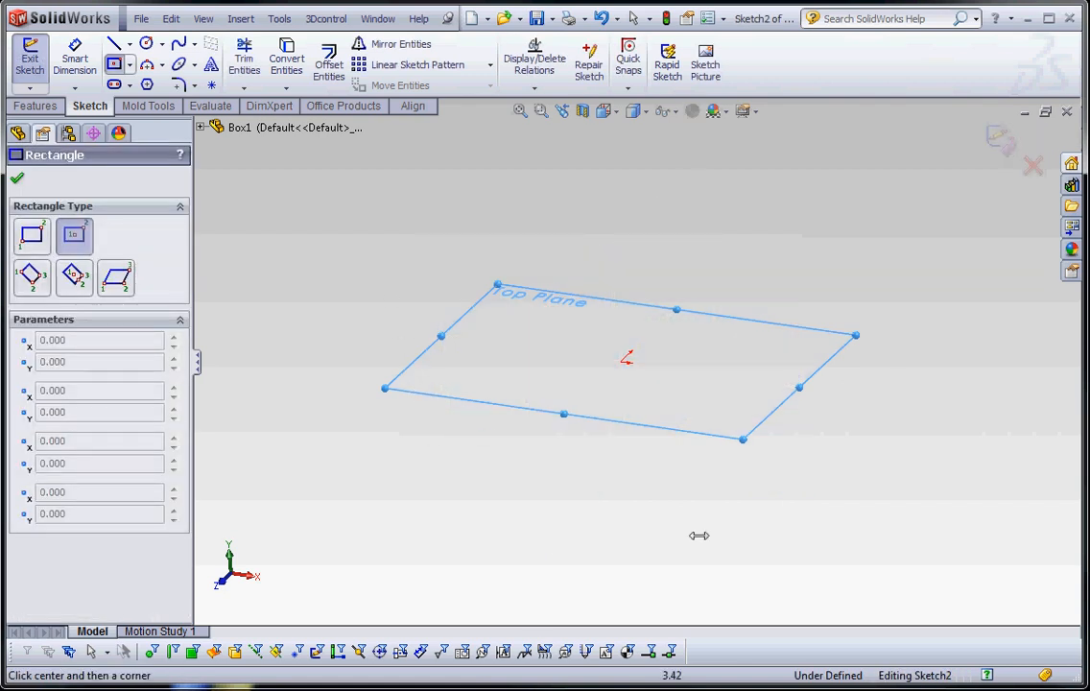
pyautogui.click(625, 359)
pyautogui.click(727, 361)
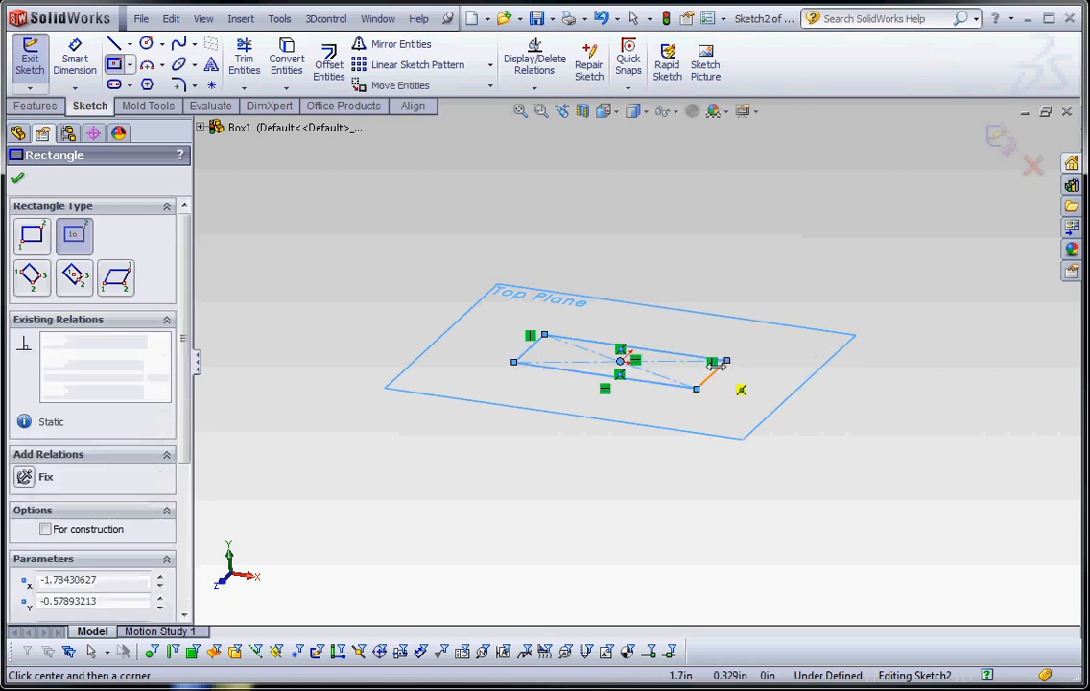
# Delete the whole rectangle and leave the empty sketch
pyautogui.press('Escape')
pyautogui.moveTo(382, 231); pyautogui.dragTo(828, 506)
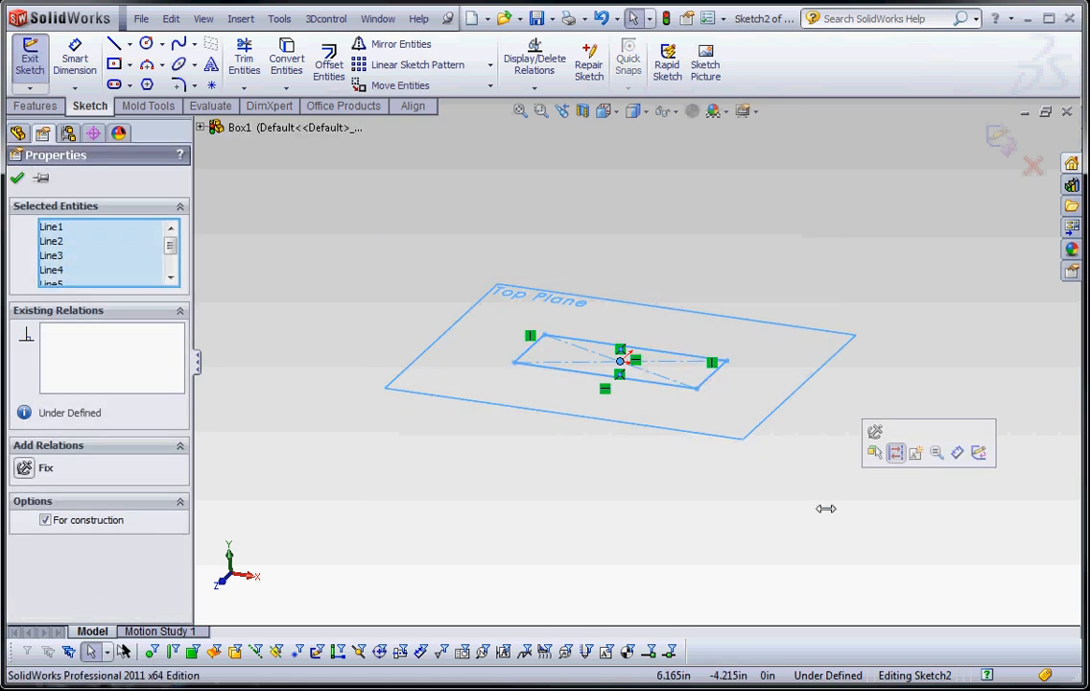
pyautogui.press('Delete')
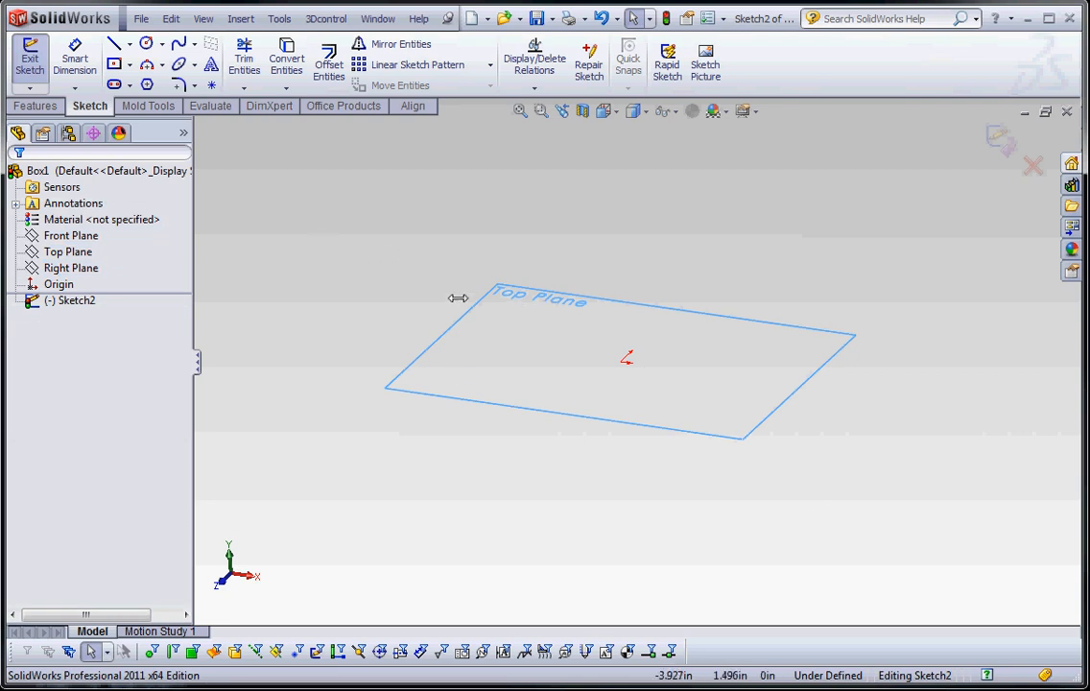
pyautogui.hotkey('ctrl', 'b')
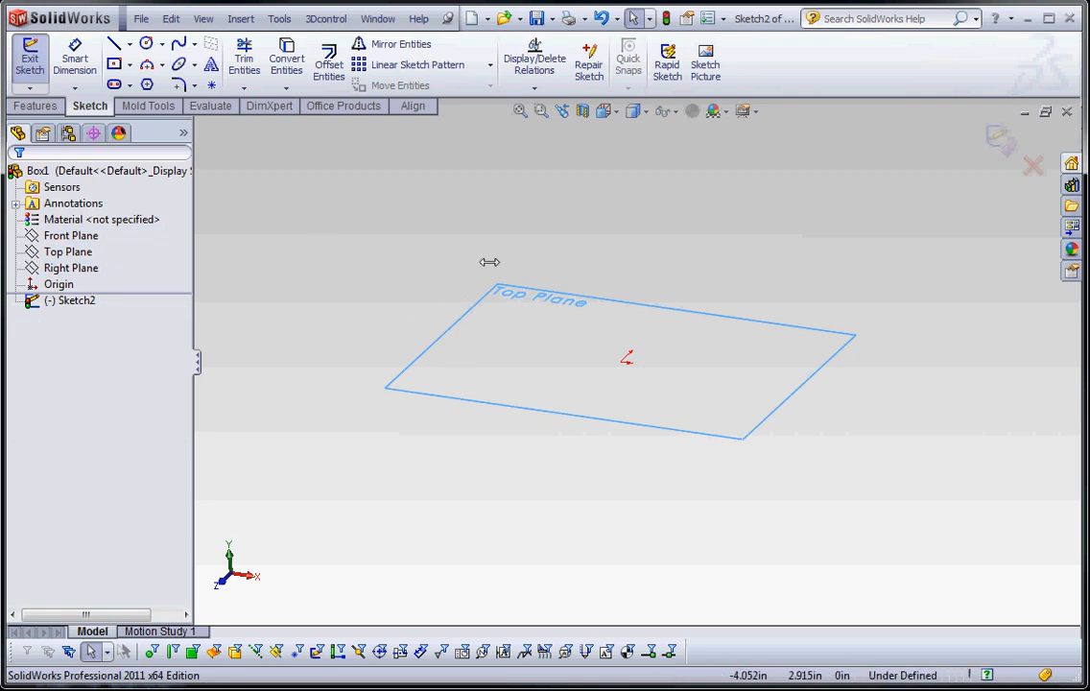
# Start a new sketch on the Top Plane and draw a center rectangle about 6.76 by 3.59 in from the origin
pyautogui.click(60, 251)
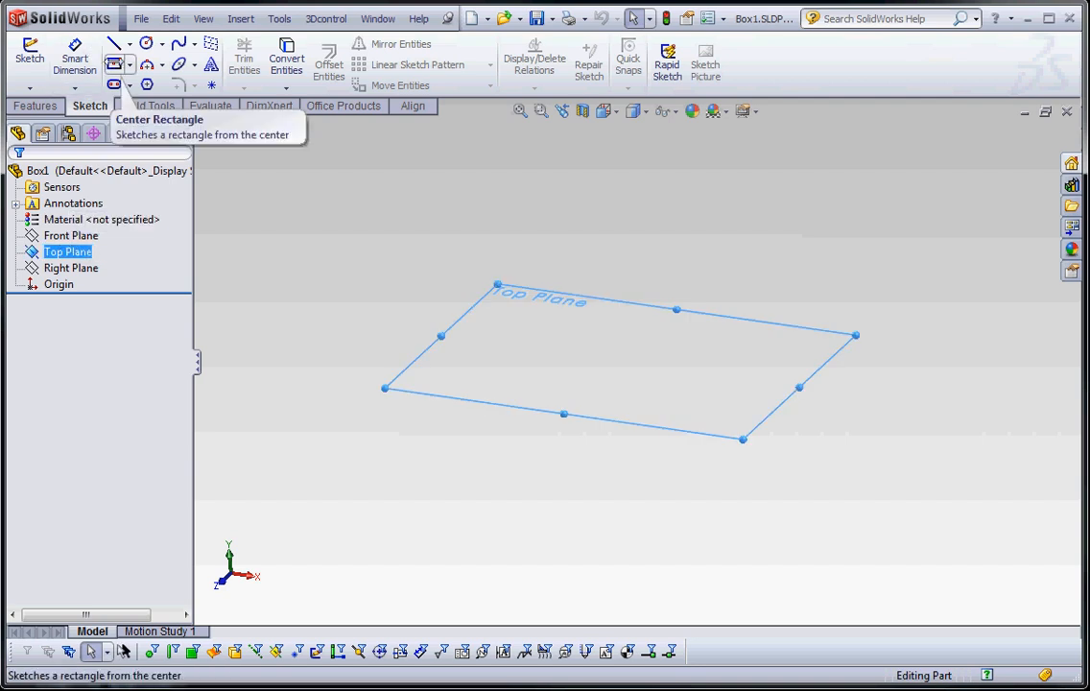
pyautogui.click(114, 63)
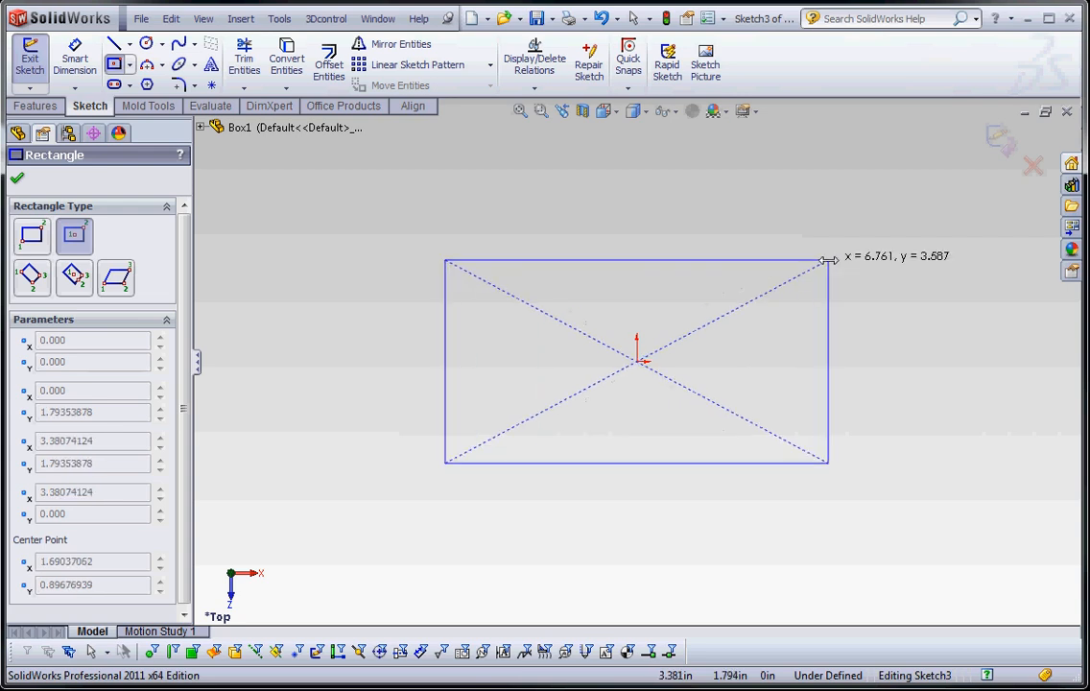
pyautogui.click(829, 259)
# Delete all of the rectangle's geometry while keeping the sketch open
pyautogui.press('Escape')
pyautogui.moveTo(384, 207)
pyautogui.mouseDown()
pyautogui.moveTo(876, 535)
pyautogui.moveTo(962, 530)
pyautogui.moveTo(865, 515)
pyautogui.moveTo(840, 528)
pyautogui.mouseUp()
pyautogui.press('Delete')
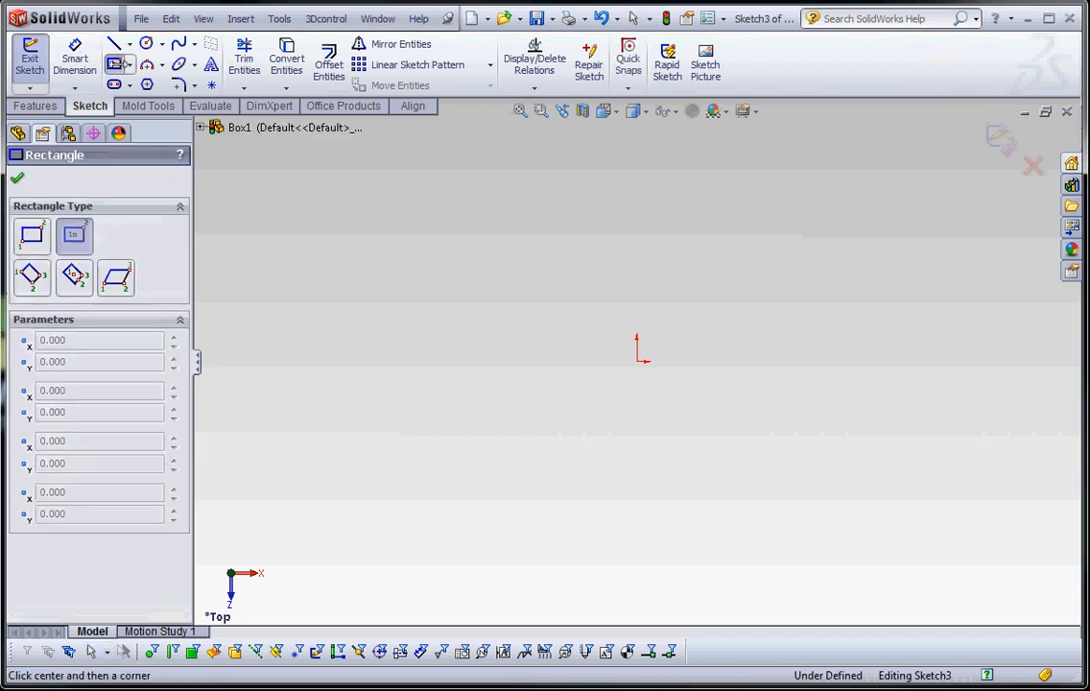
# Sketch a center rectangle about 6.19 by 4.44 in with its center on the origin
pyautogui.click(114, 65)
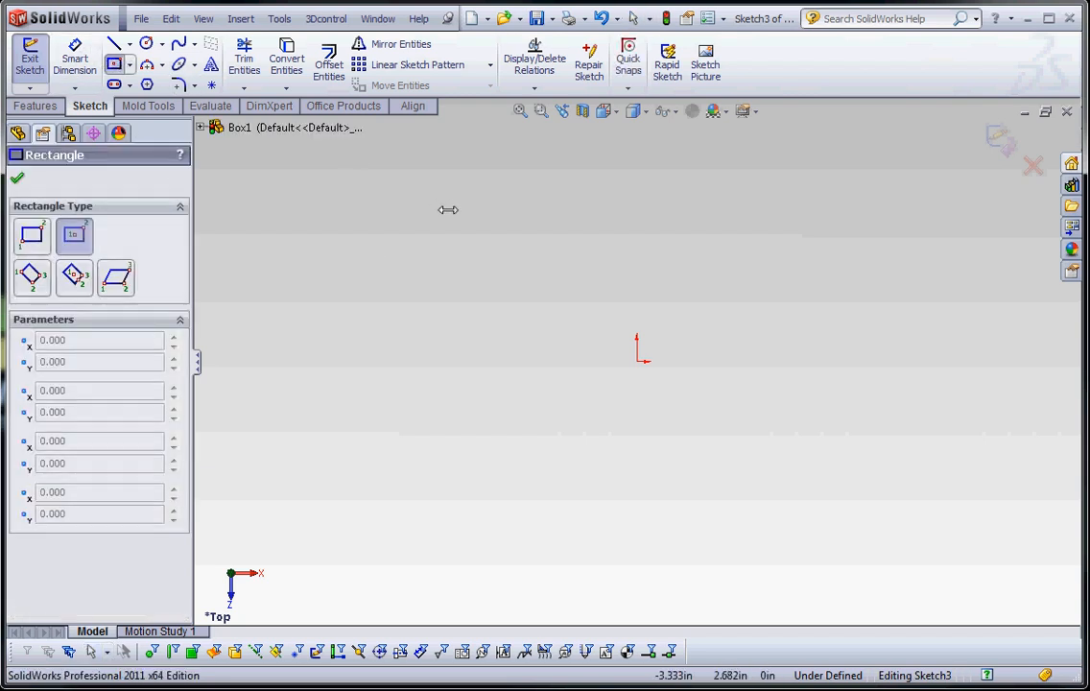
pyautogui.click(637, 359)
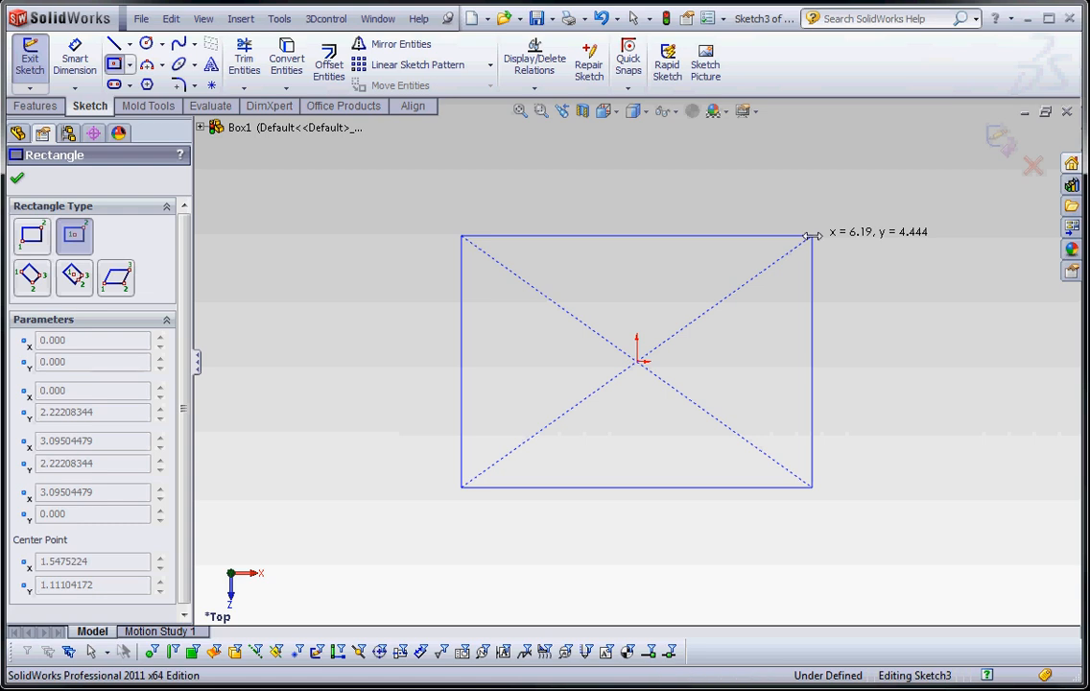
pyautogui.click(812, 235)
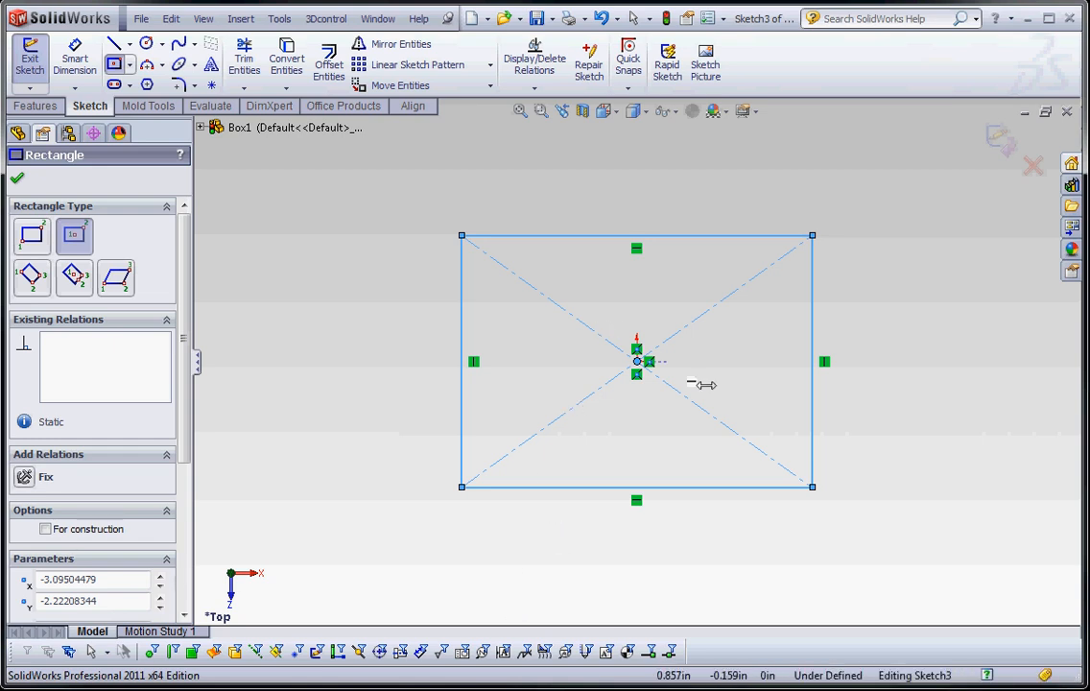
pyautogui.press('Escape')
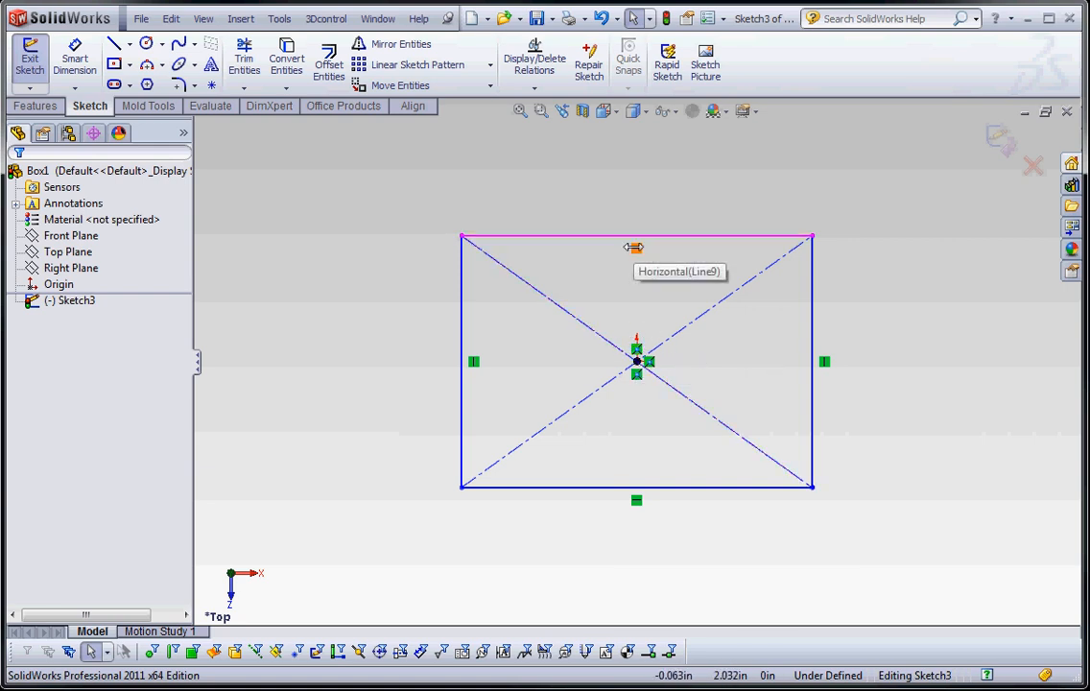
# Inspect the horizontal and vertical relations on the rectangle's four edges
pyautogui.click(634, 246)
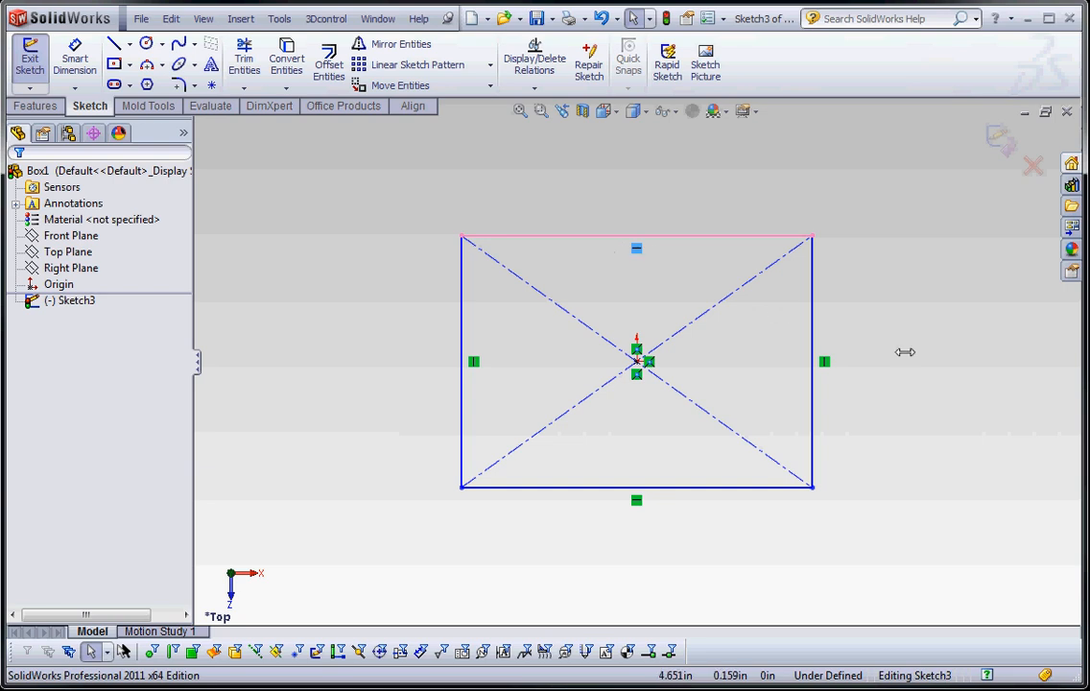
pyautogui.click(825, 361)
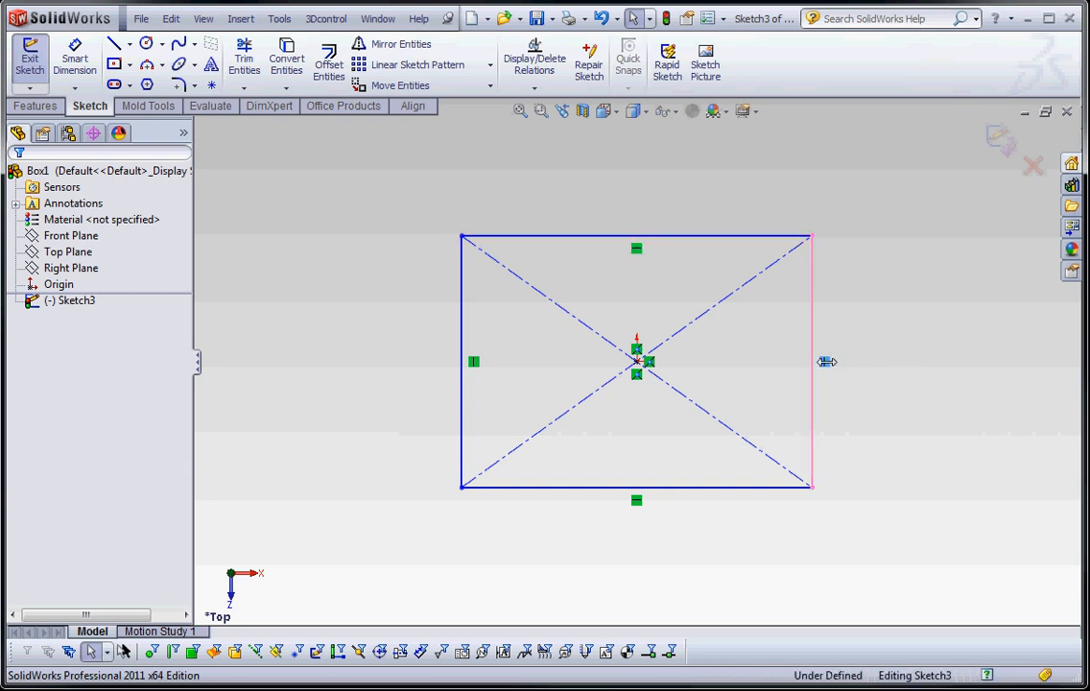
pyautogui.click(634, 500)
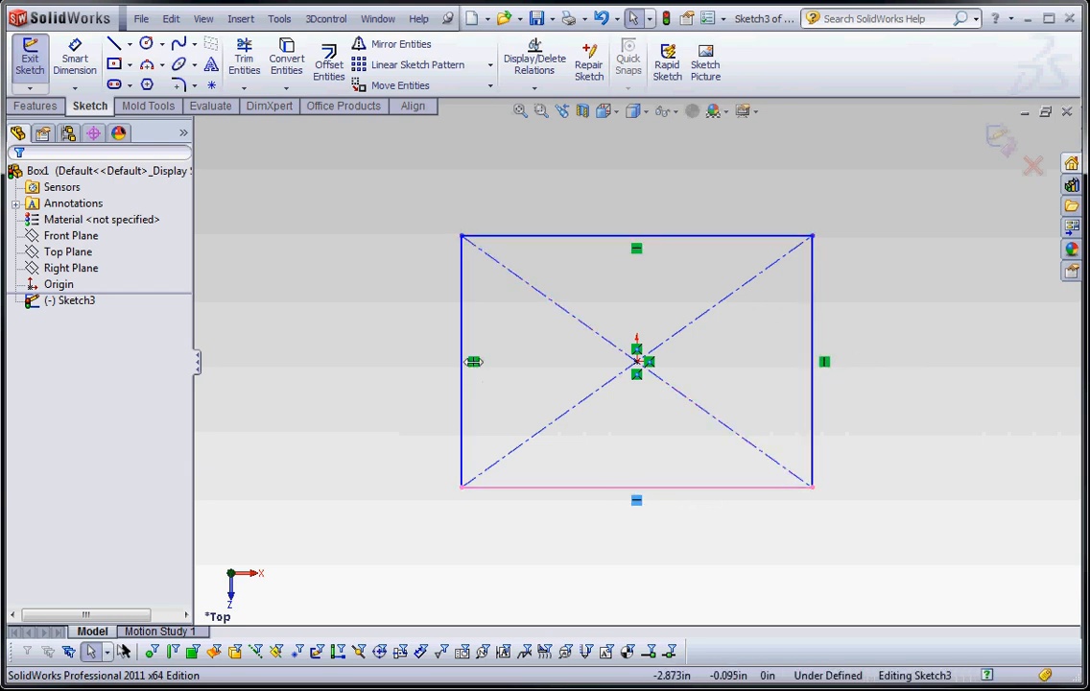
pyautogui.click(473, 361)
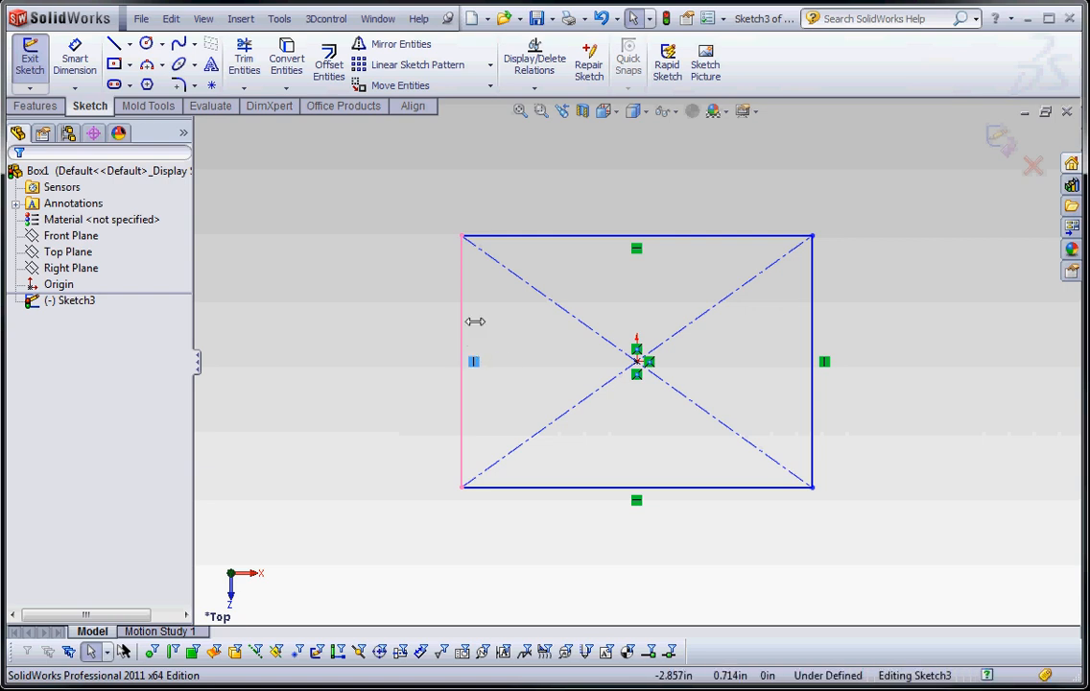
pyautogui.click(489, 320)
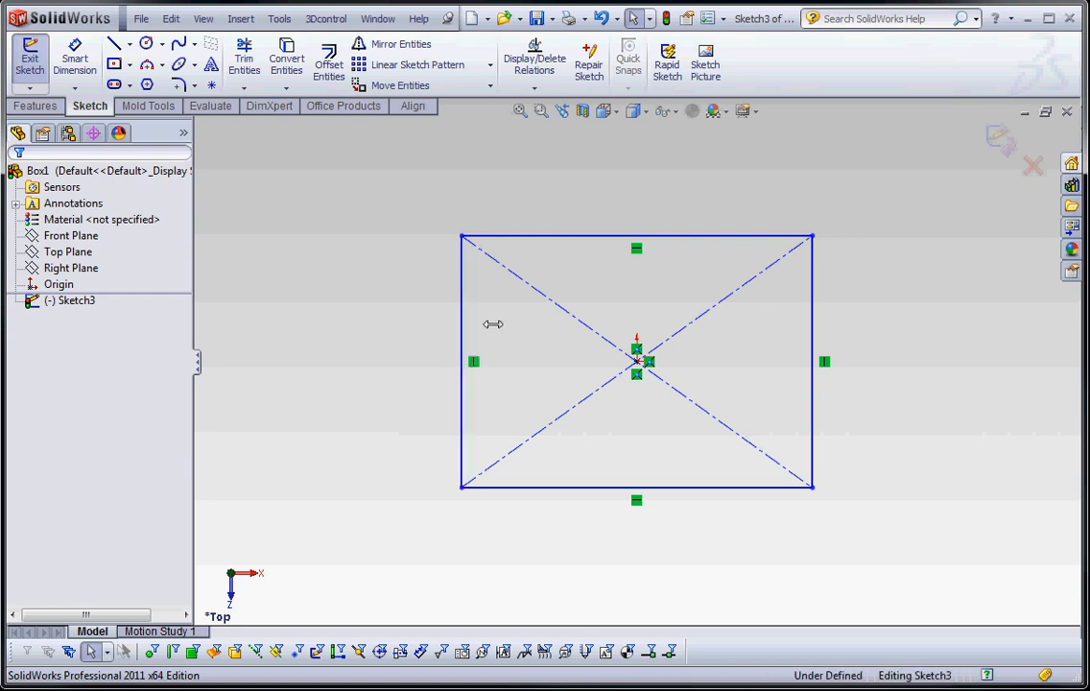
# Examine the relations tying the rectangle's diagonals and center point to the origin
pyautogui.click(636, 348)
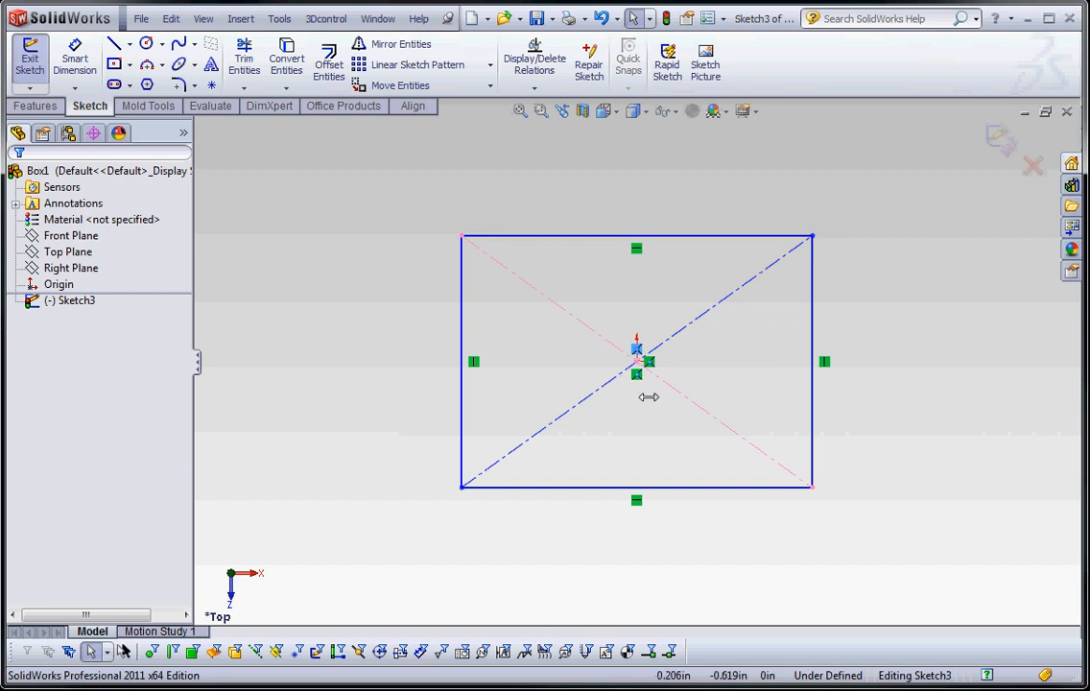
pyautogui.click(636, 373)
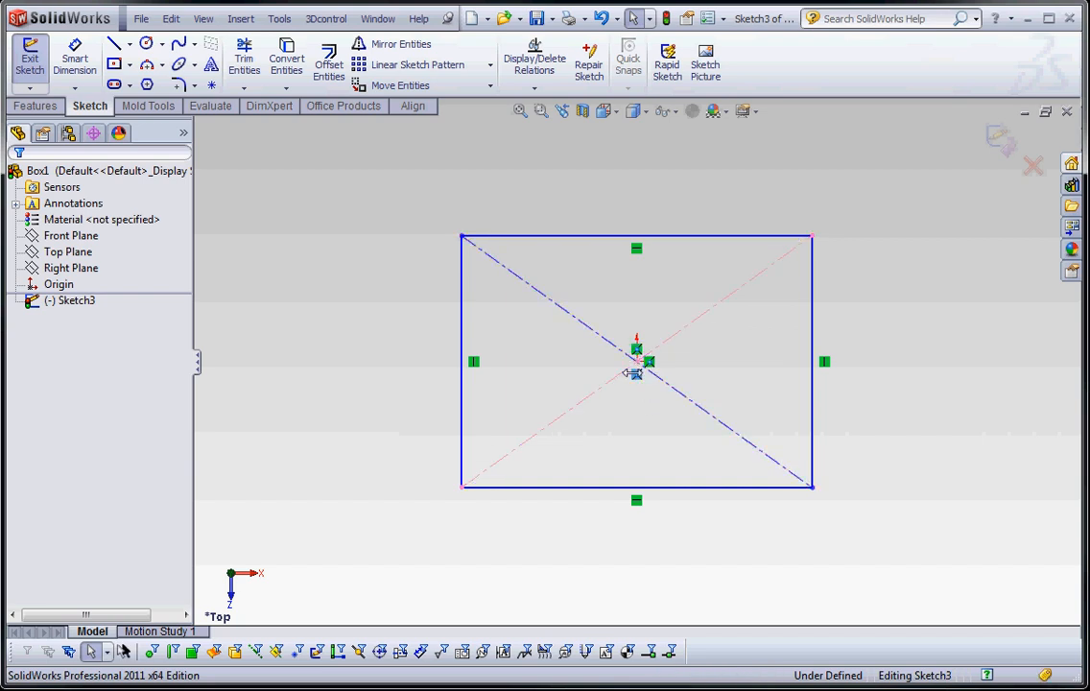
pyautogui.click(643, 415)
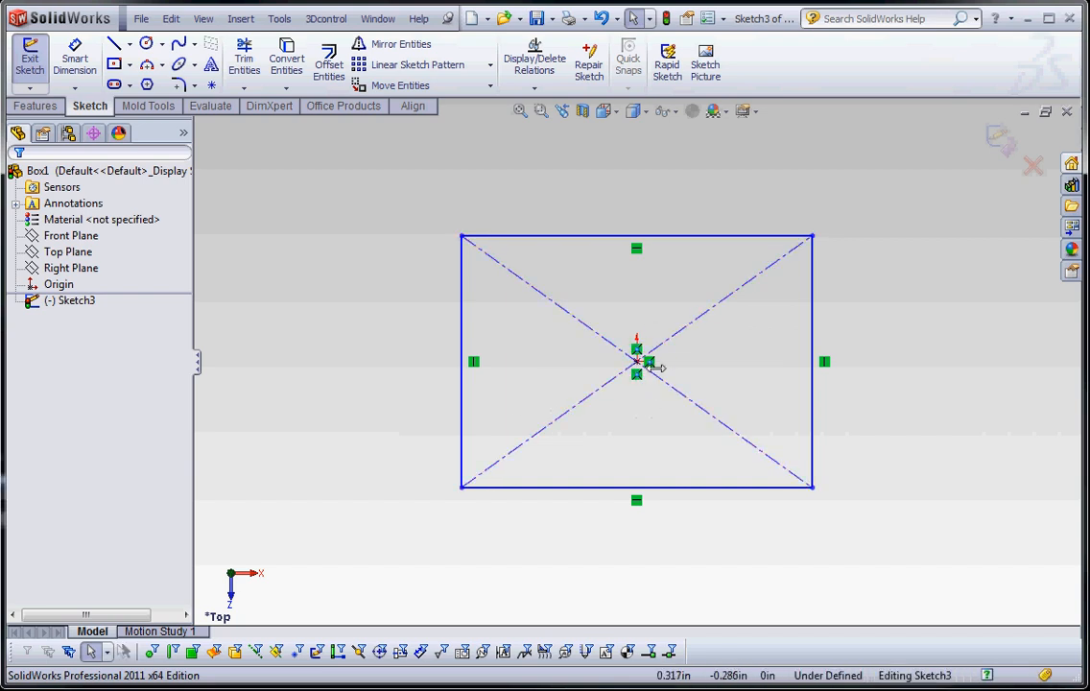
pyautogui.click(651, 363)
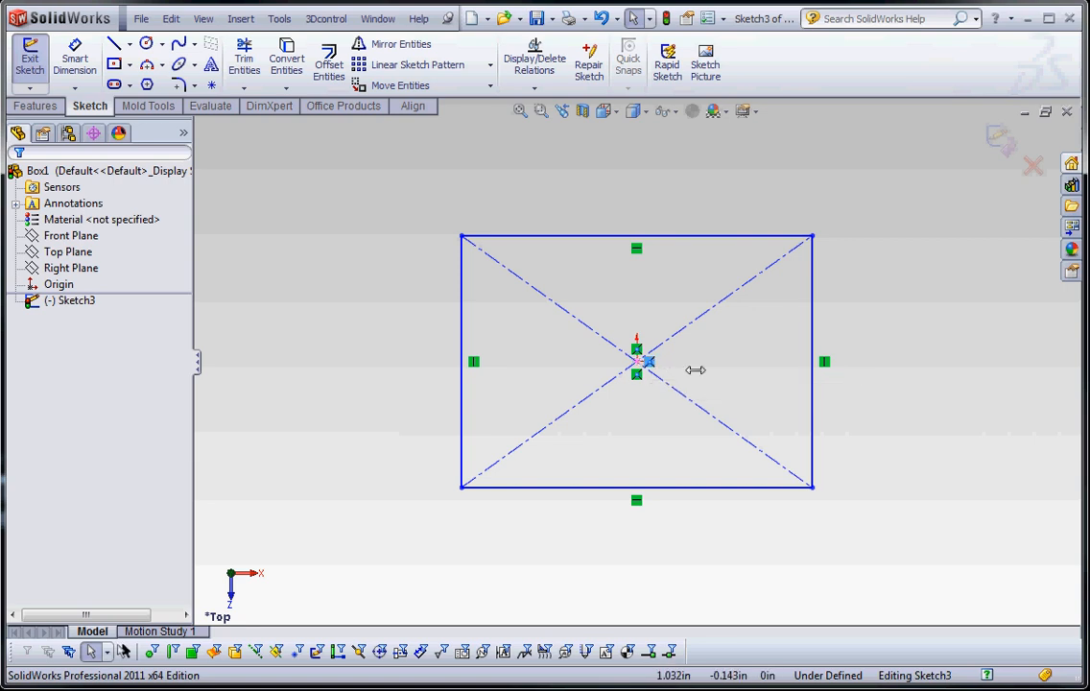
pyautogui.click(695, 370)
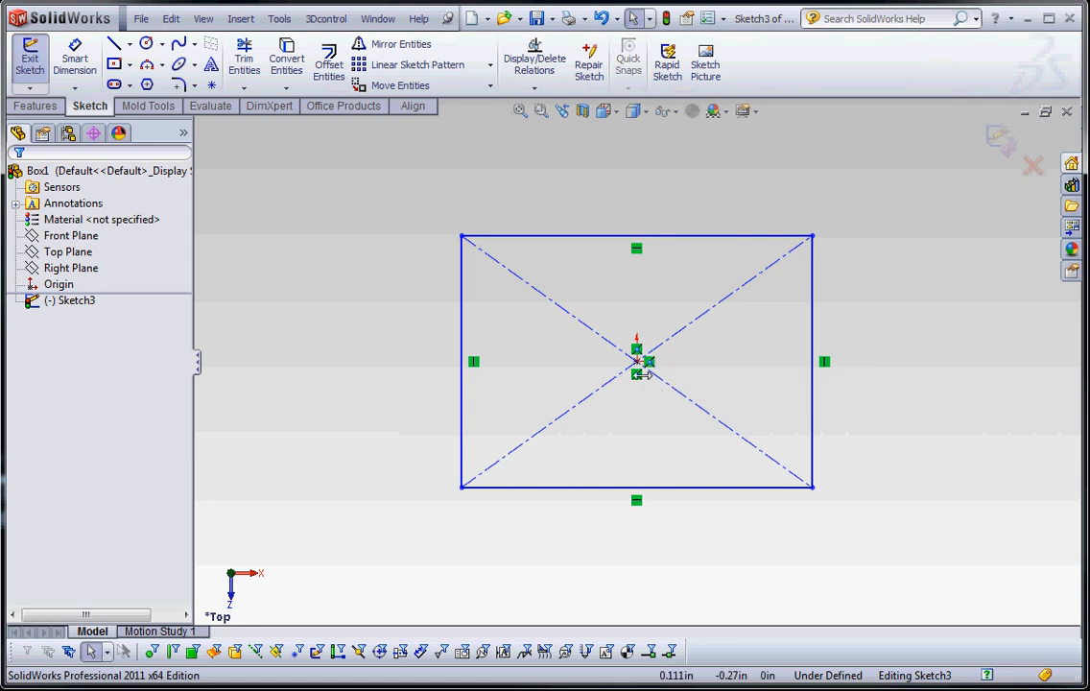
pyautogui.scroll(-5, 627, 363)
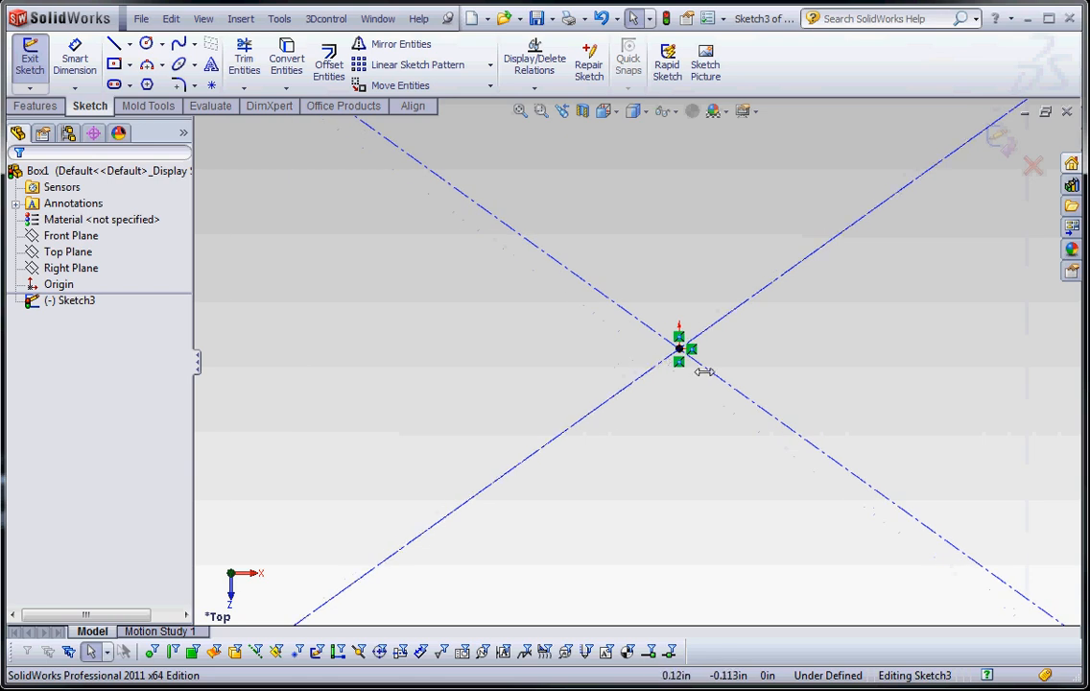
pyautogui.scroll(2, 699, 368)
pyautogui.scroll(2, 698, 369)
pyautogui.moveTo(616, 289)
pyautogui.mouseDown()
pyautogui.moveTo(640, 384)
pyautogui.moveTo(682, 393)
pyautogui.mouseUp()
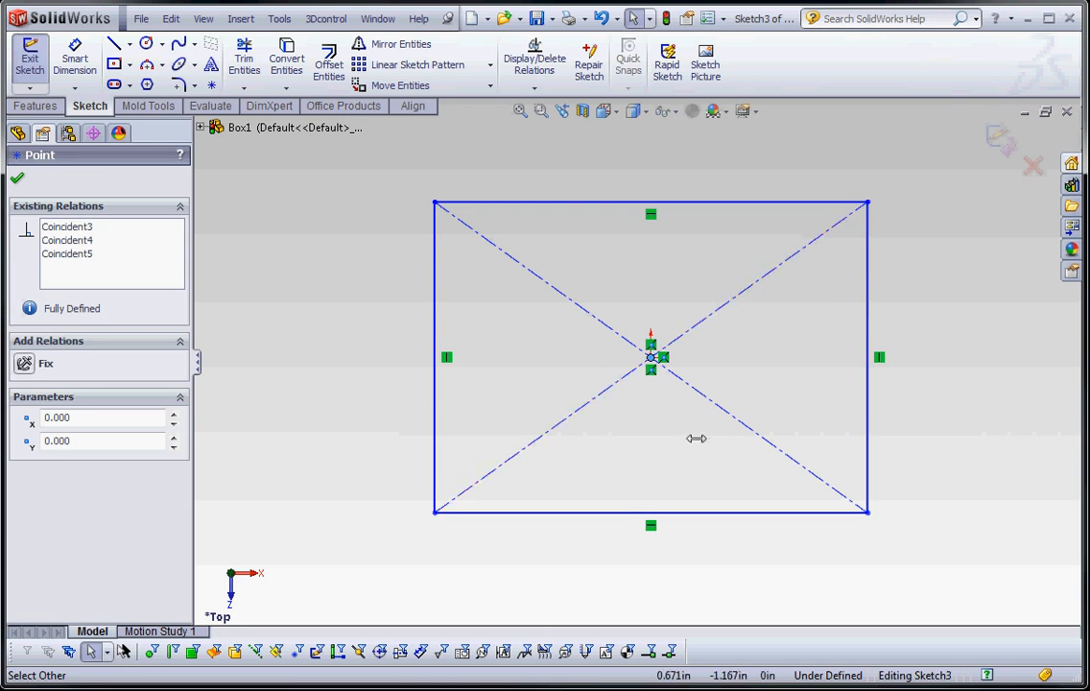
pyautogui.click(629, 411)
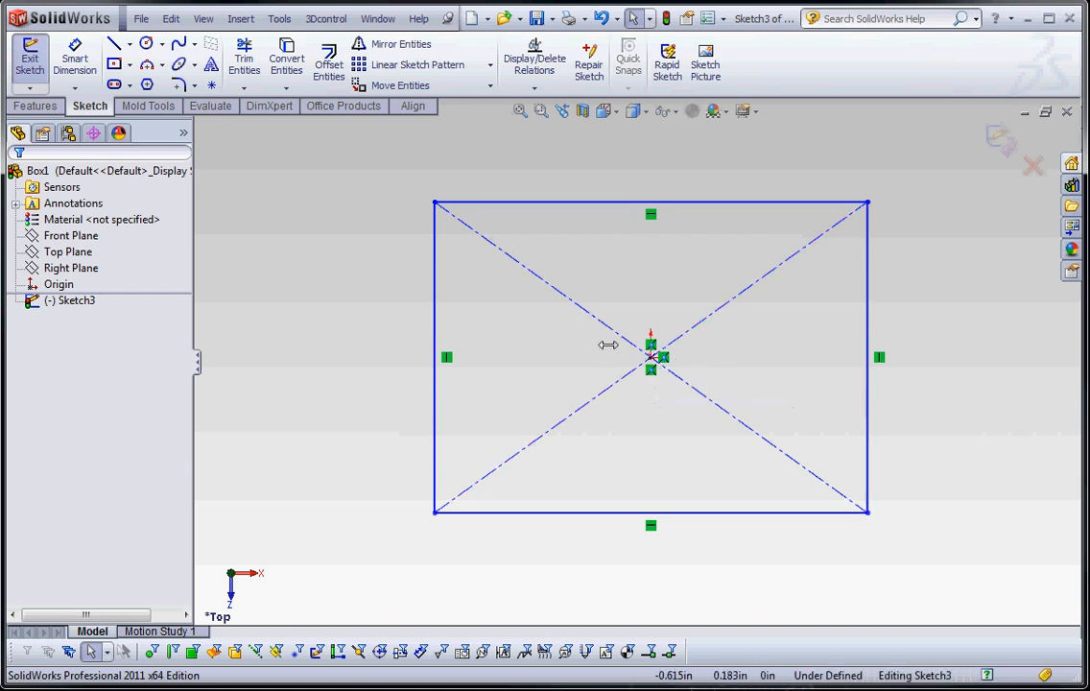
pyautogui.click(662, 357)
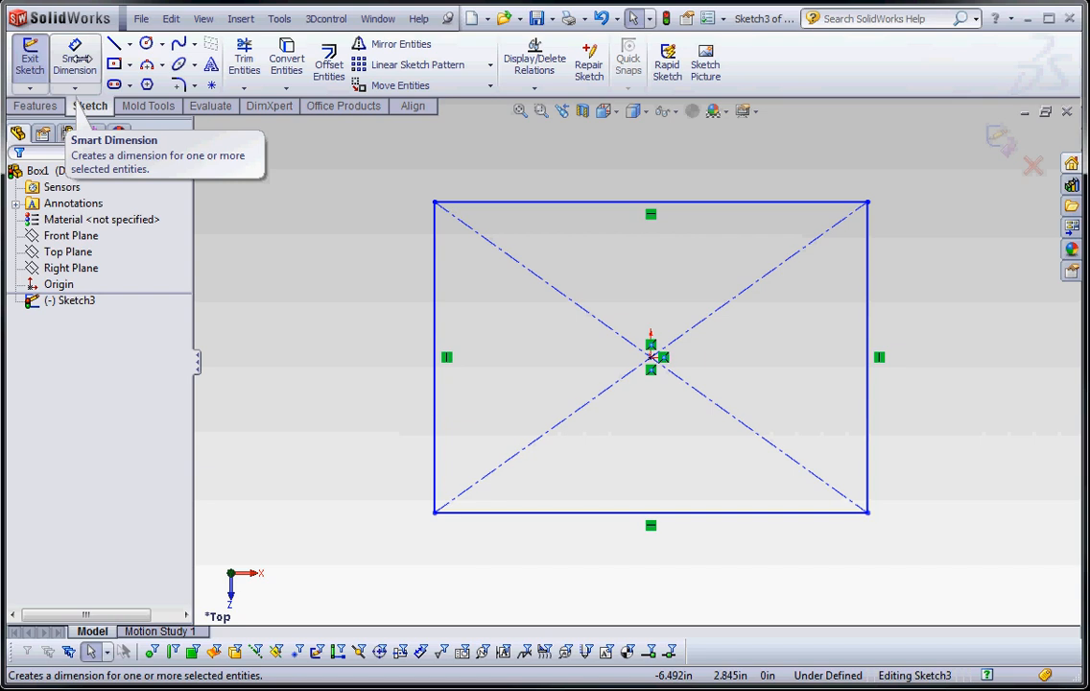
# Dimension the rectangle's left vertical edge and set its length to 4.5 in
pyautogui.click(77, 60)
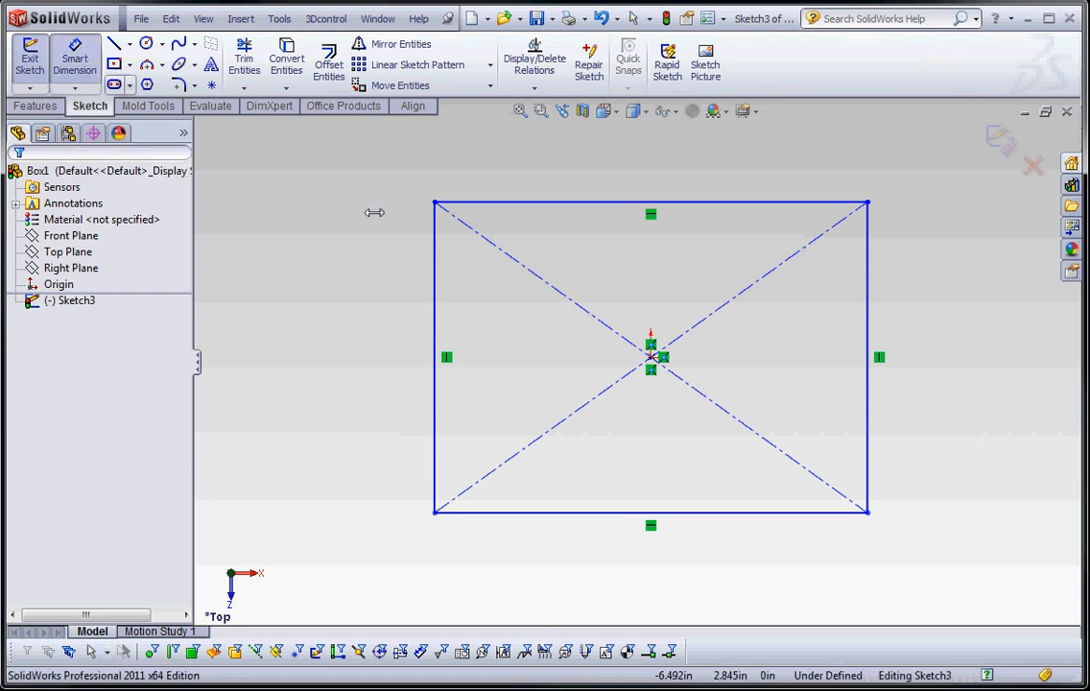
pyautogui.click(434, 298)
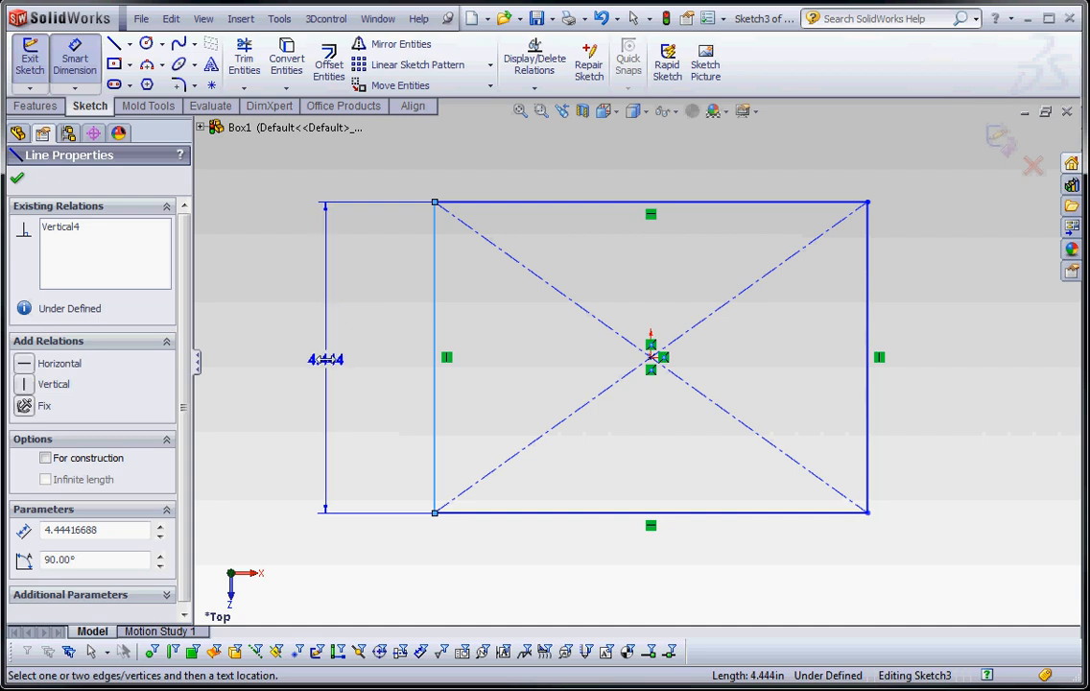
pyautogui.click(326, 359)
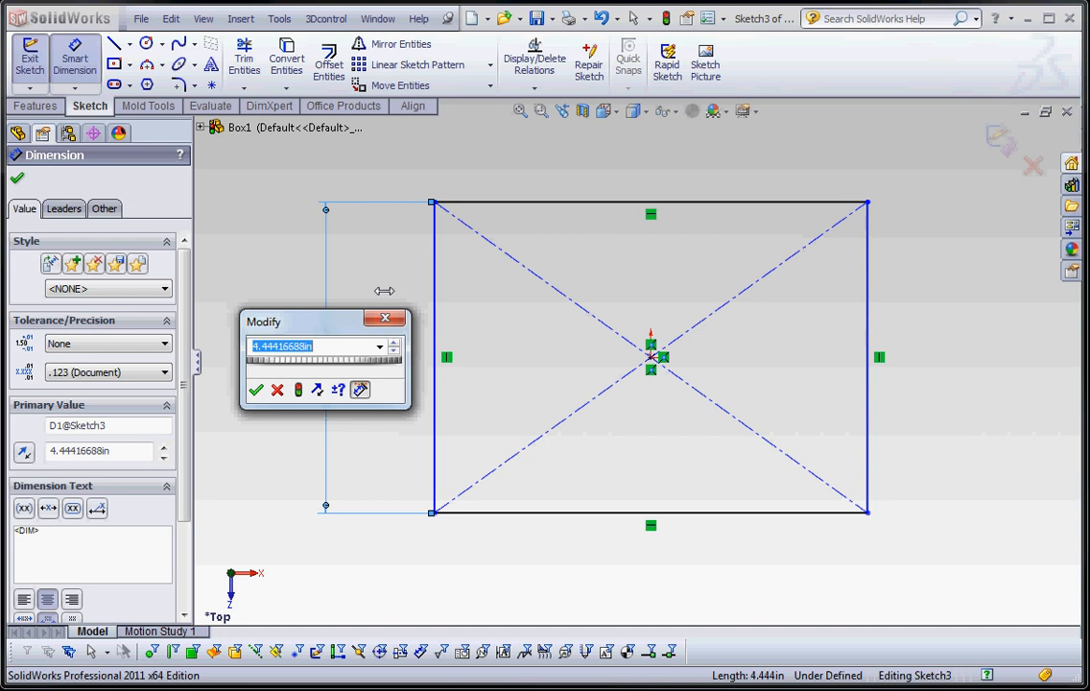
pyautogui.write('4.5')
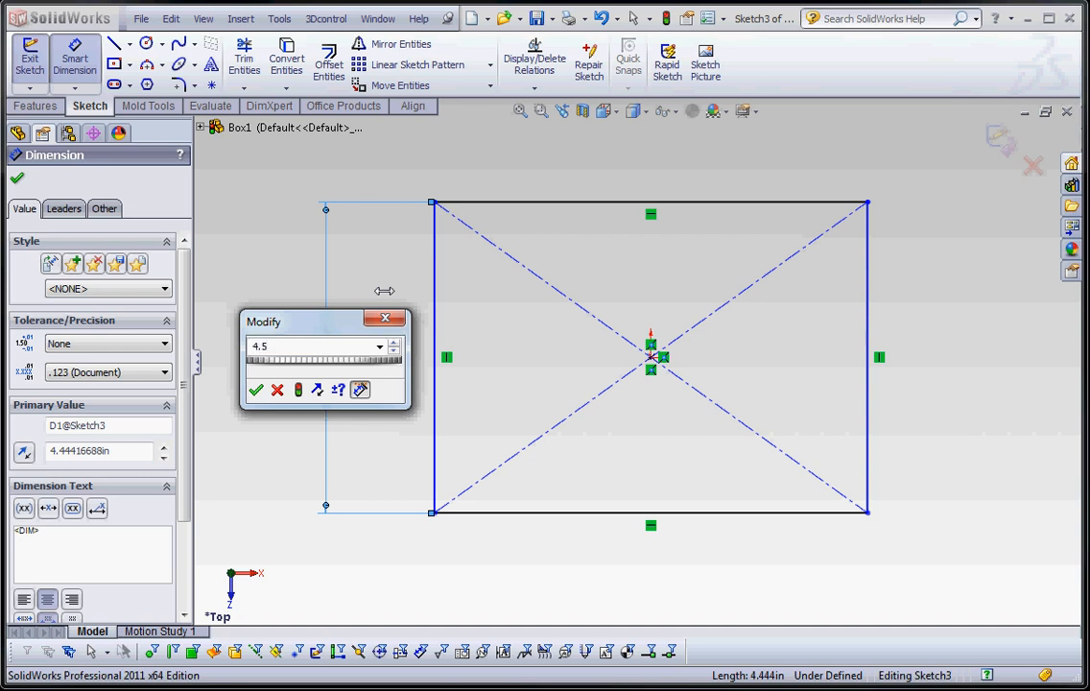
pyautogui.press('Return')
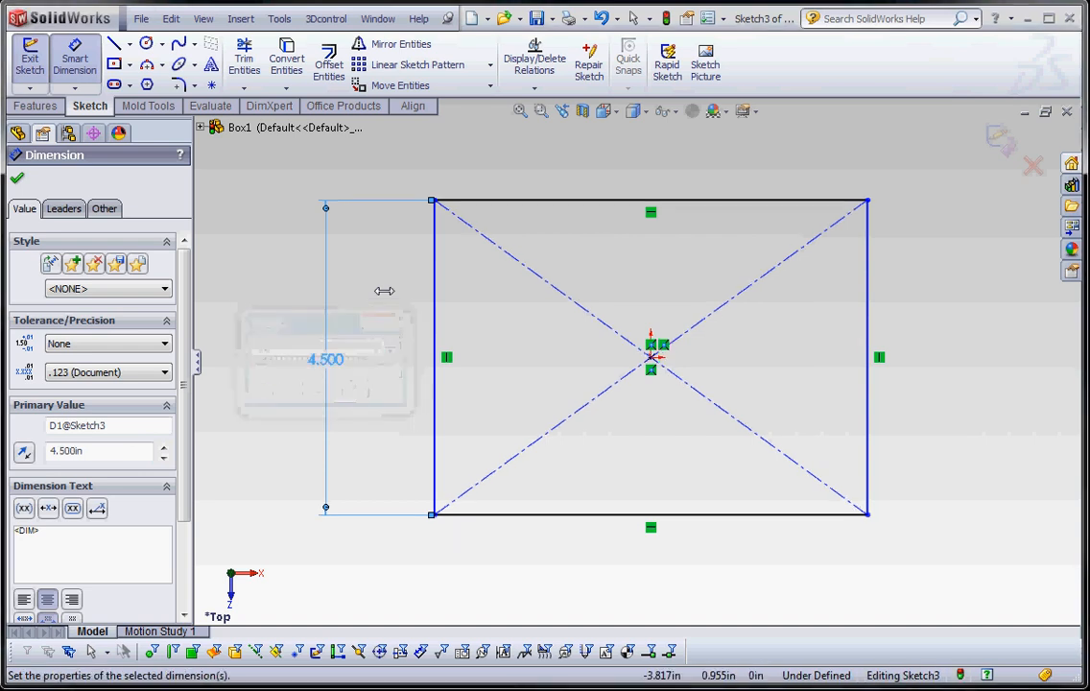
# Dimension the rectangle's upper horizontal edge at 6 in and leave the Smart Dimension tool
pyautogui.click(619, 201)
pyautogui.click(633, 146)
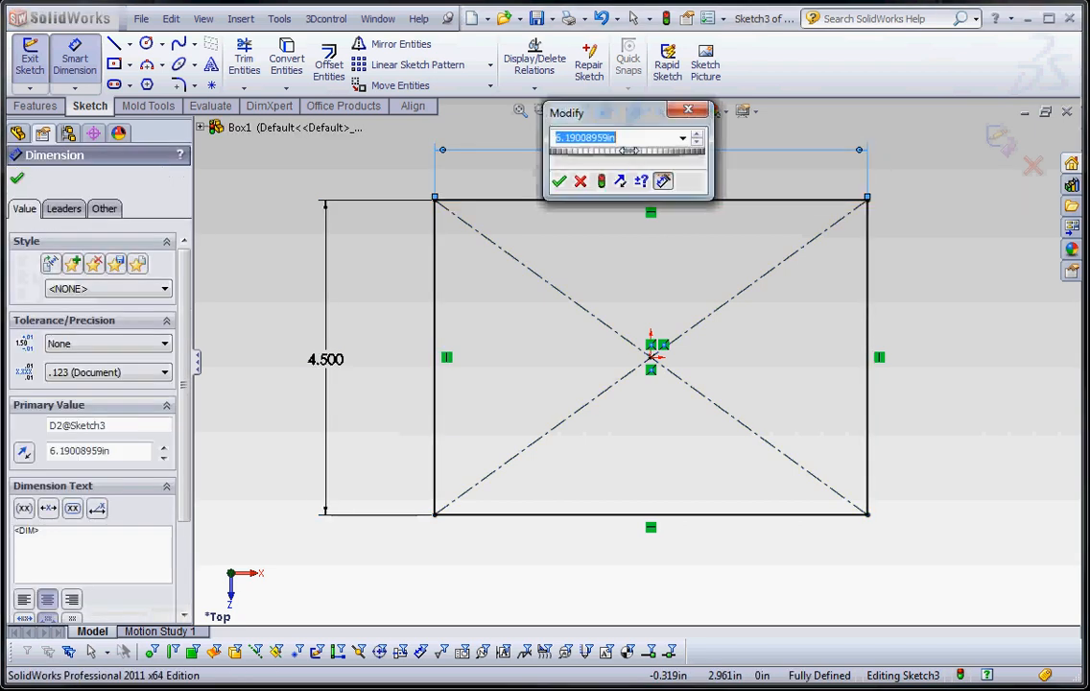
pyautogui.write('6')
pyautogui.press('Return')
pyautogui.press('Escape')
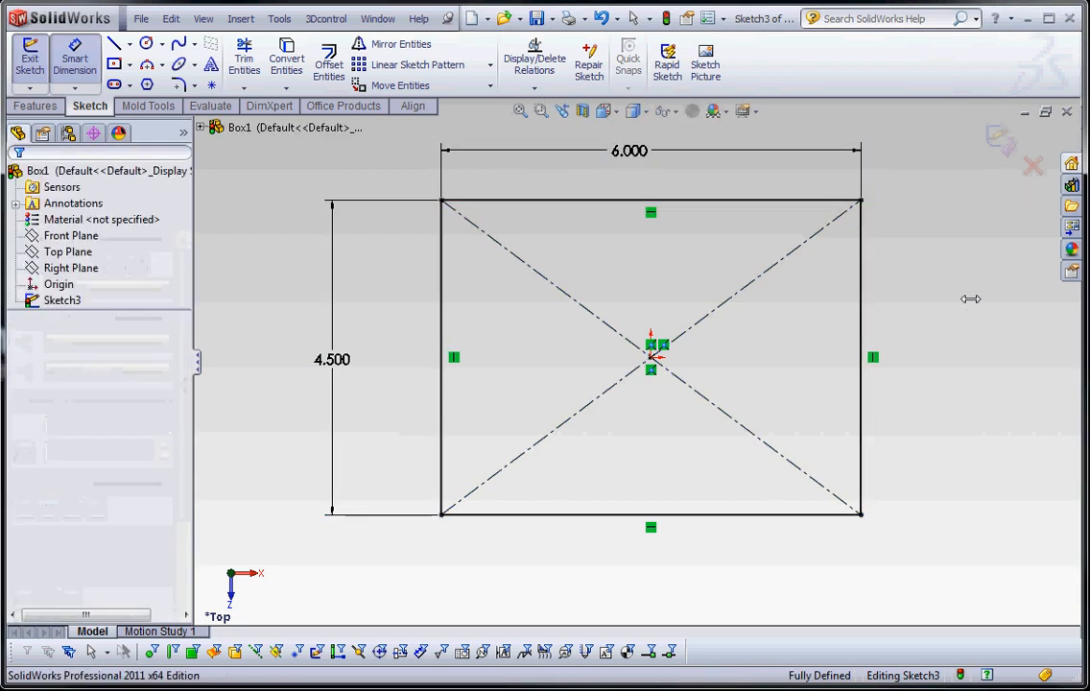
pyautogui.press('Escape')
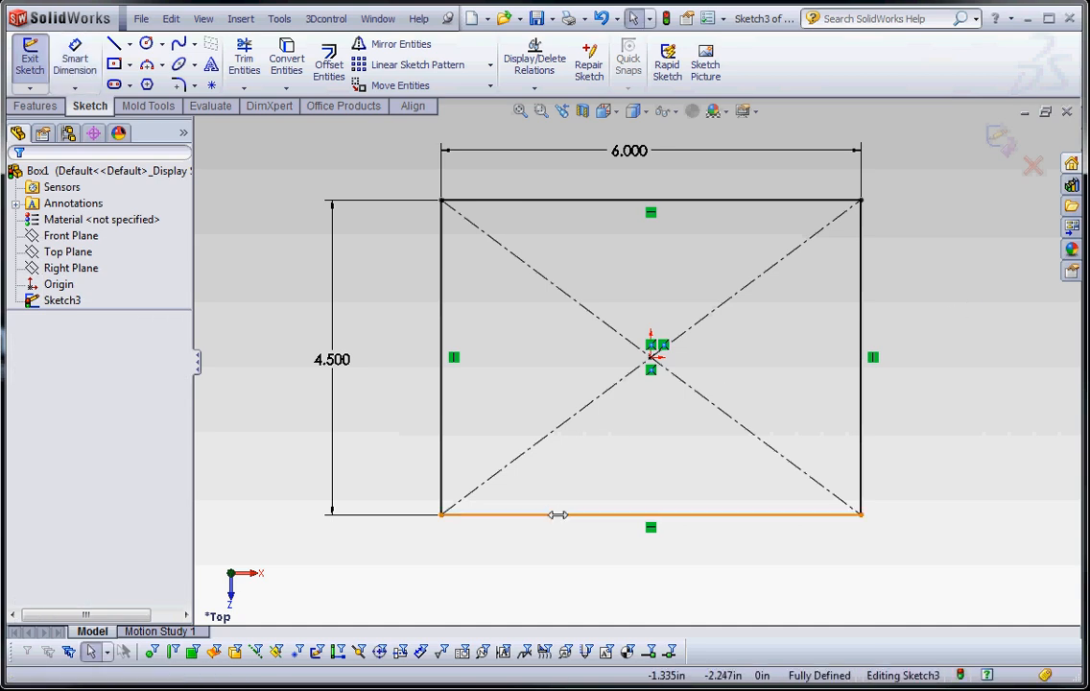
# Delete the rectangle's width and height dimensions
pyautogui.scroll(-2, 558, 515)
pyautogui.scroll(5, 747, 290)
pyautogui.scroll(-1, 587, 188)
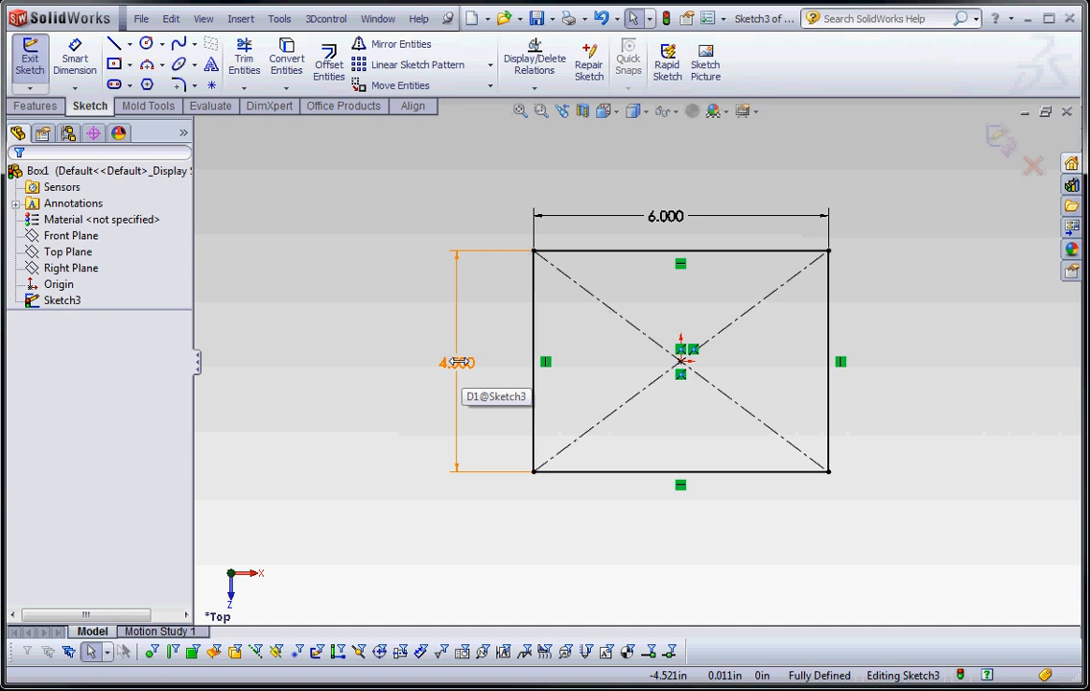
pyautogui.click(678, 217)
pyautogui.press('Delete')
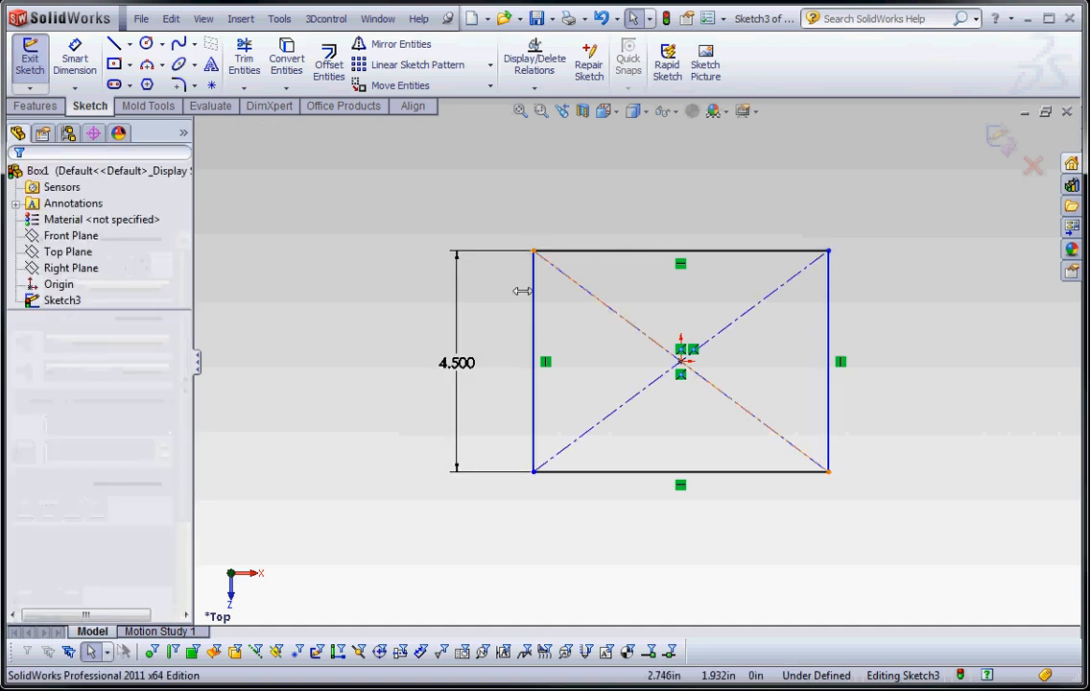
pyautogui.click(462, 363)
pyautogui.press('Delete')
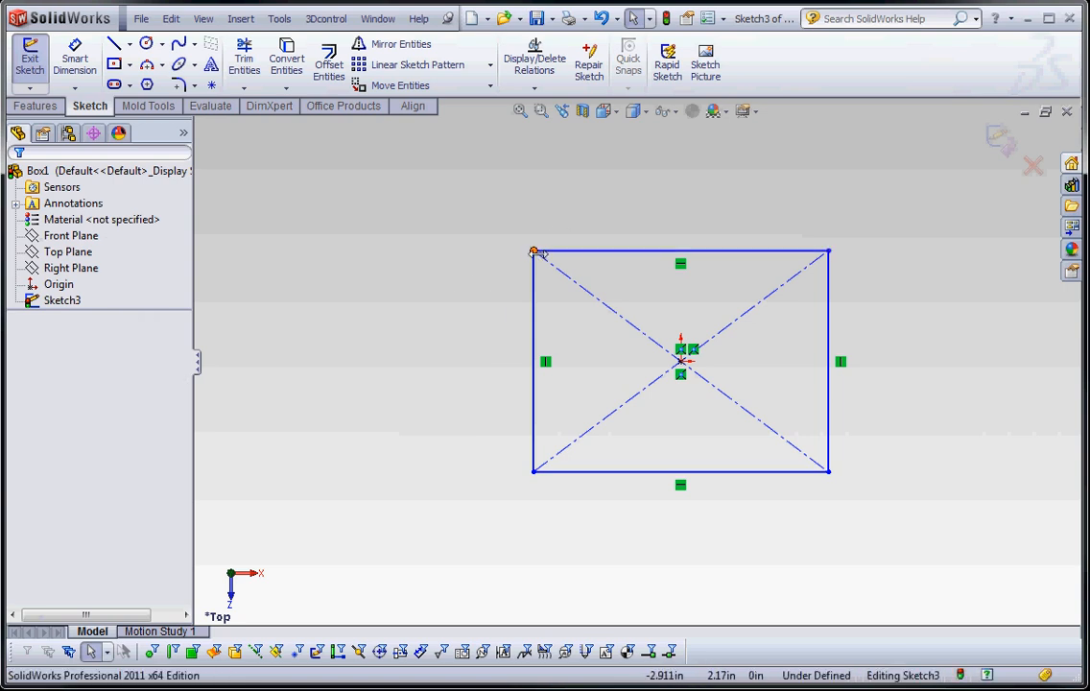
# Resize the rectangle by its corners to about 6.69 by 4.70 in and delete the right edge's vertical relation
pyautogui.moveTo(535, 250); pyautogui.dragTo(845, 476)
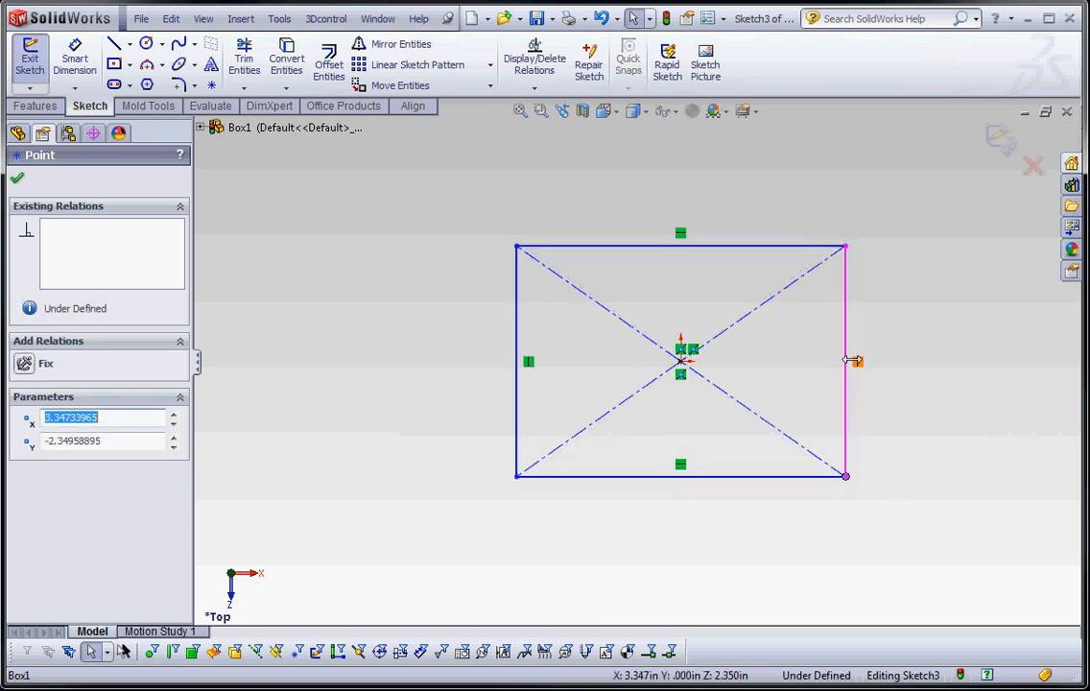
pyautogui.press('Delete')
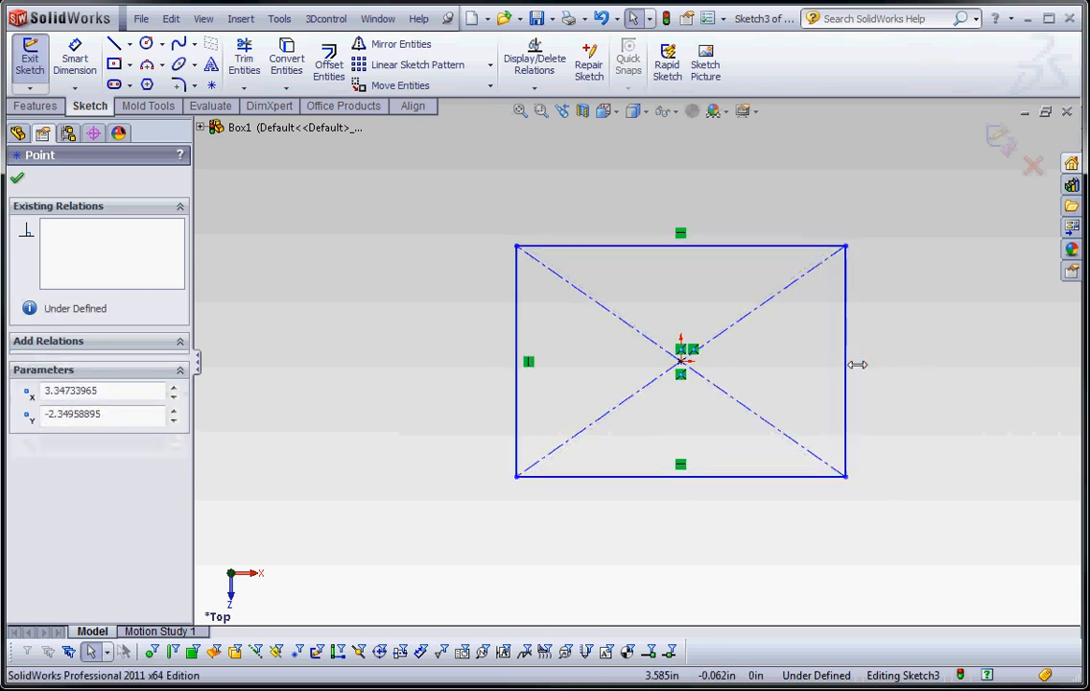
pyautogui.click(920, 286)
# Slant the right edge by pulling its upper corner outward, and reapply a vertical relation to that edge
pyautogui.moveTo(845, 252); pyautogui.dragTo(902, 270)
pyautogui.click(941, 373)
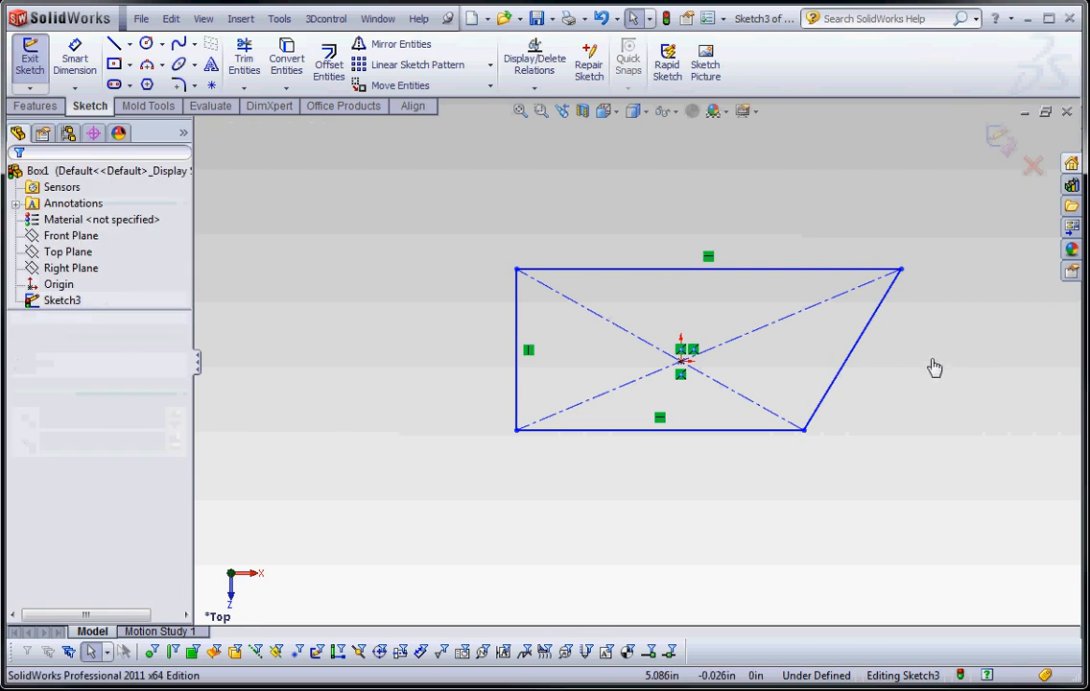
pyautogui.click(853, 367)
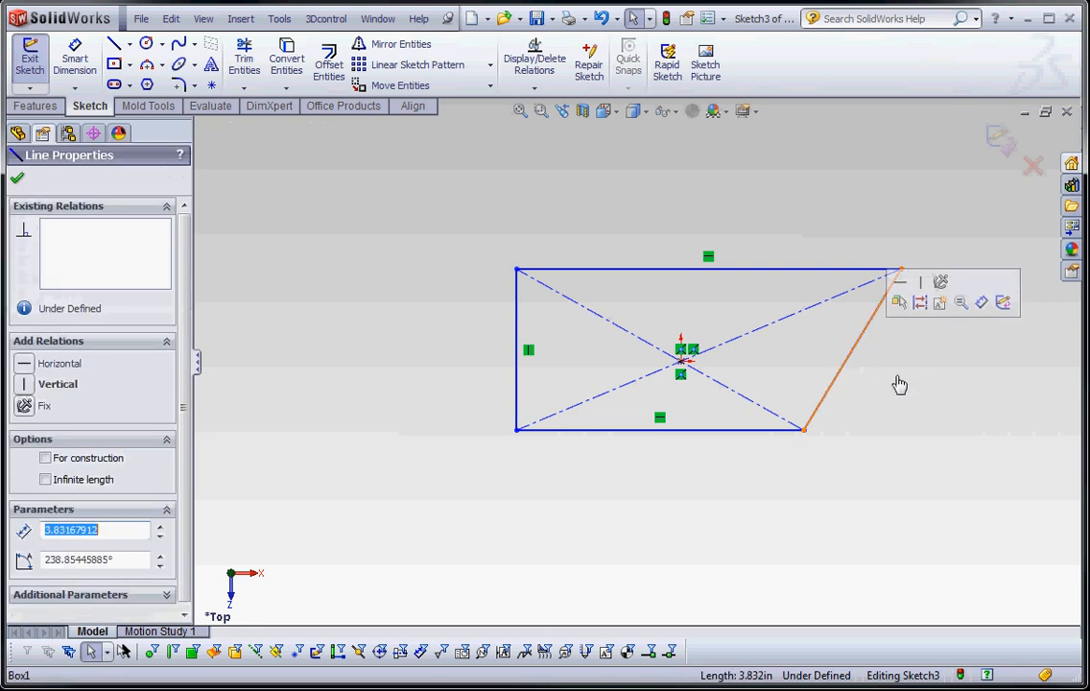
pyautogui.click(922, 284)
pyautogui.click(927, 378)
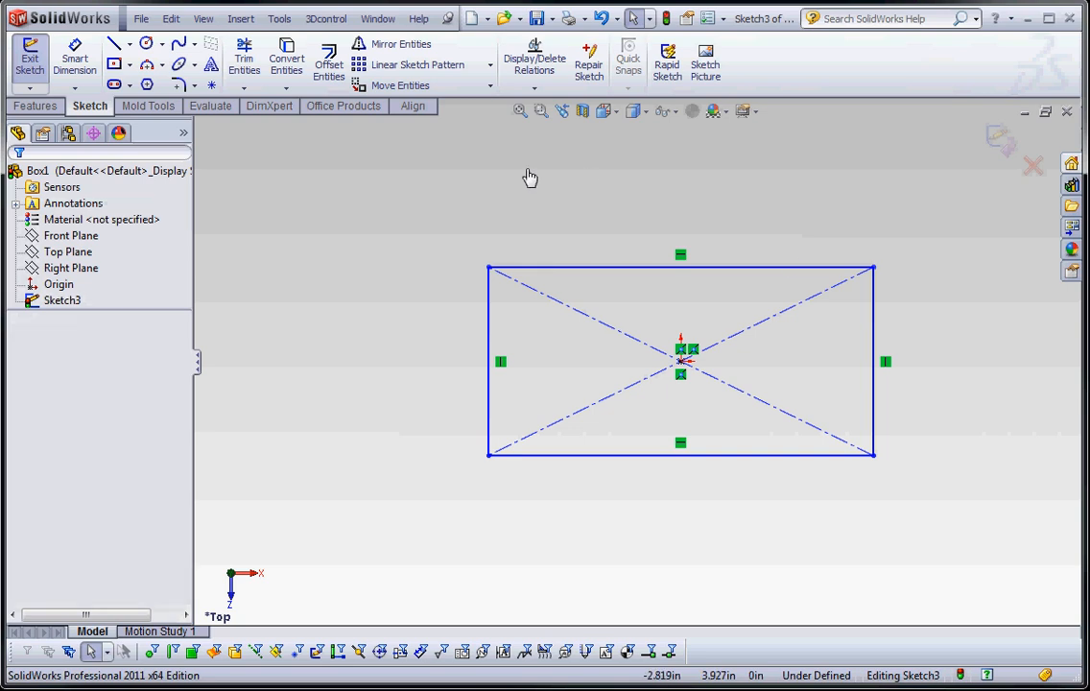
# Add a Smart Dimension to the rectangle's upper edge and set the width to 6 in
pyautogui.click(75, 59)
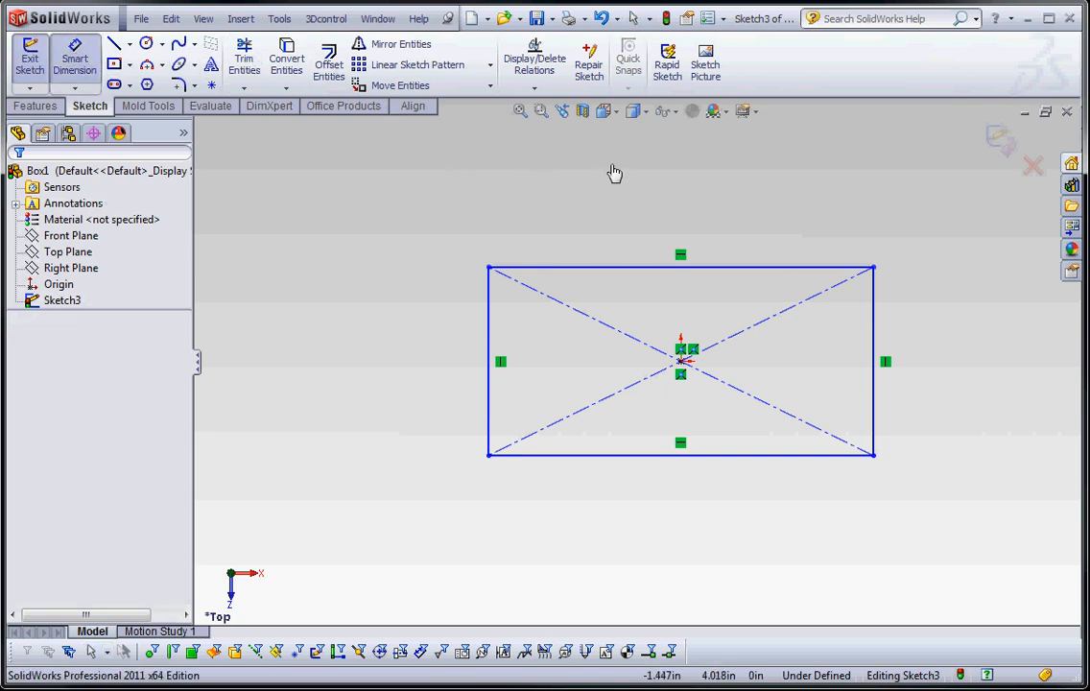
pyautogui.click(657, 268)
pyautogui.click(653, 224)
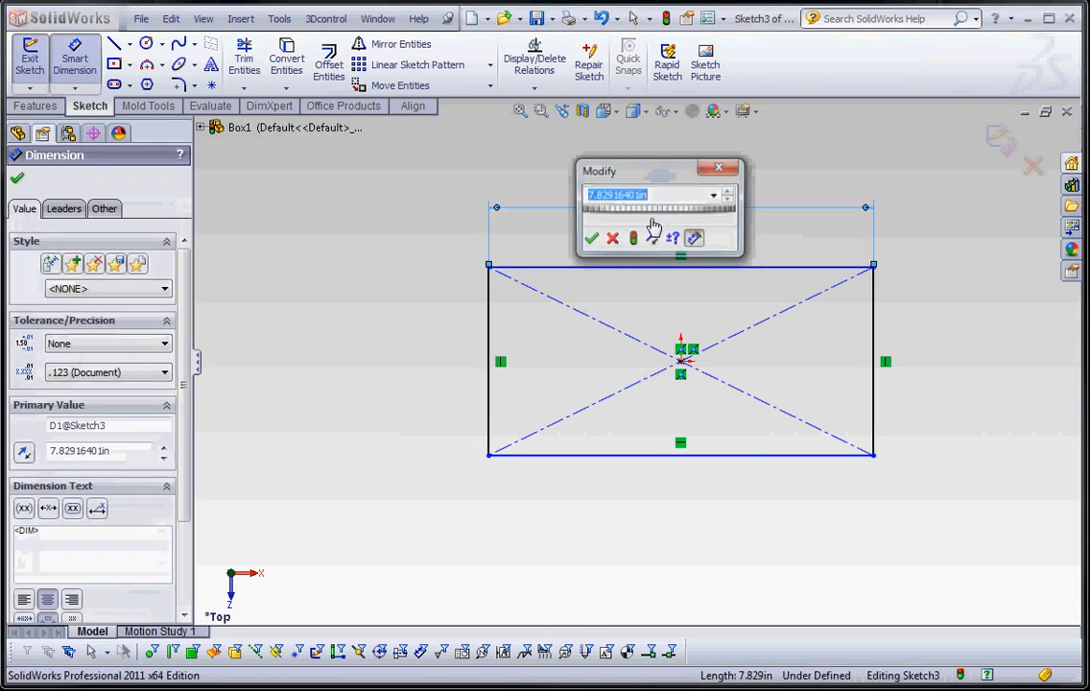
pyautogui.write('6')
pyautogui.press('Return')
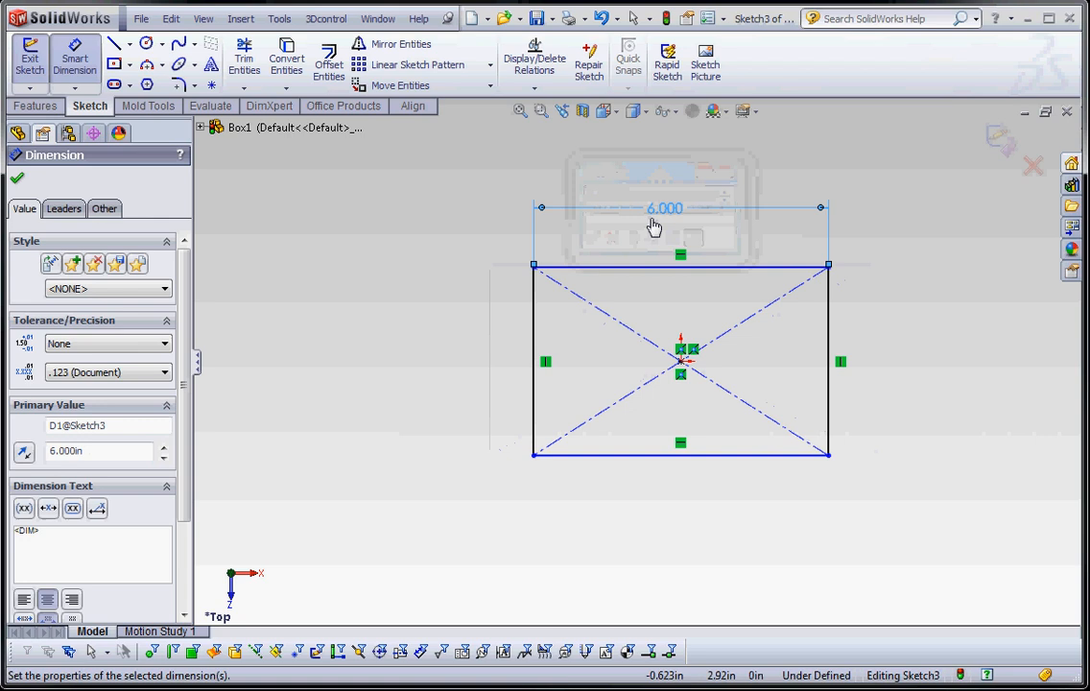
# Add a dimension to the rectangle's left edge and set the height to 4.5 in
pyautogui.click(509, 341)
pyautogui.click(460, 331)
pyautogui.write('4.5')
pyautogui.press('Return')
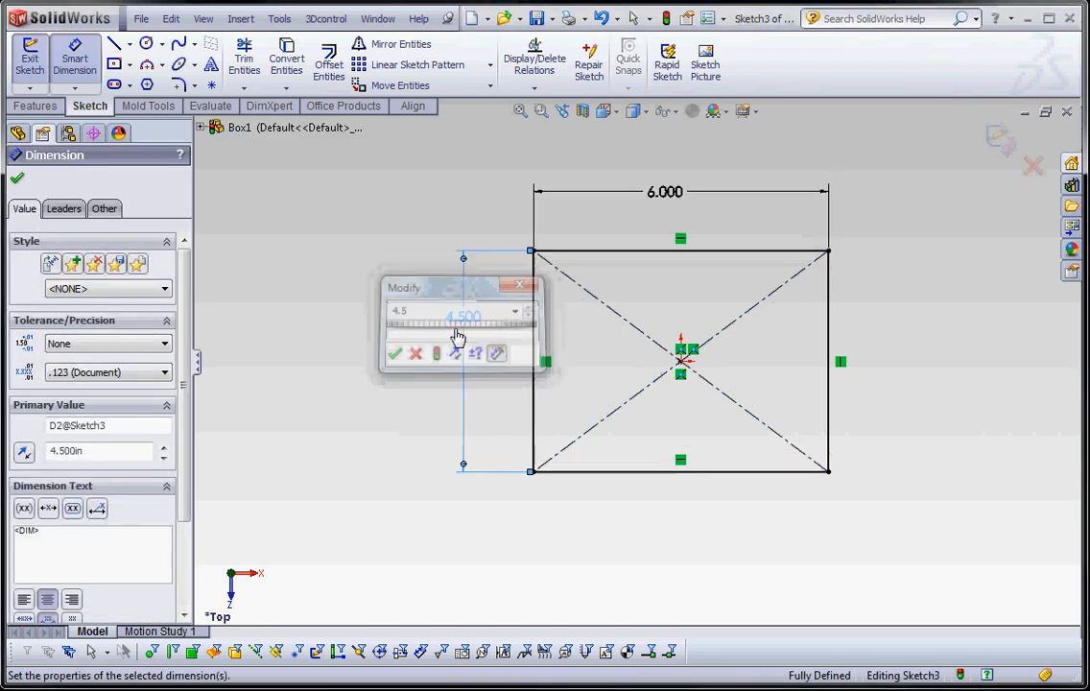
pyautogui.click(702, 528)
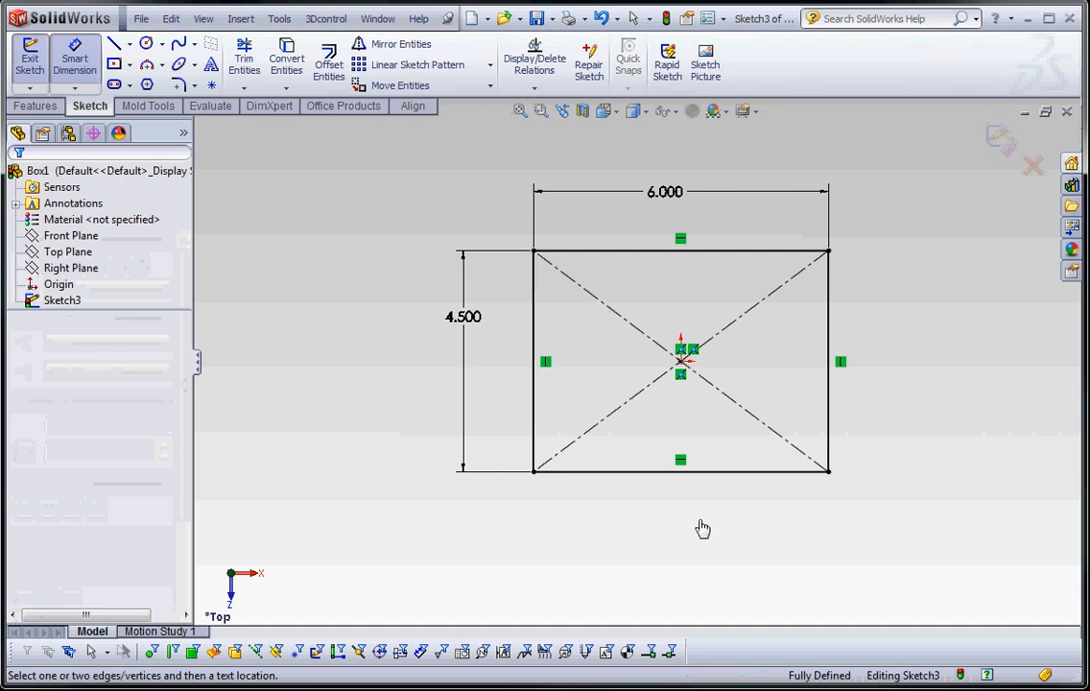